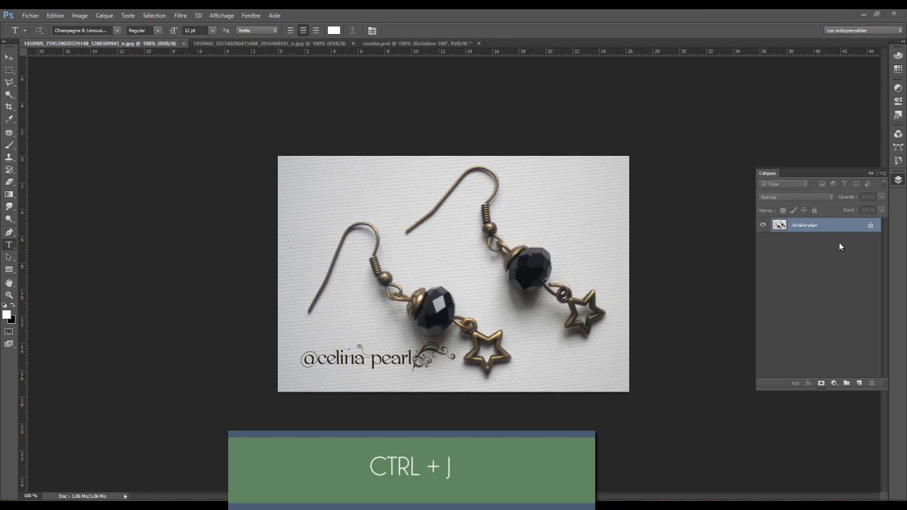
Duplicate the background layer and enlarge the canvas to 850 by 850 pixels
{"action": "key", "text": "ctrl+j"}
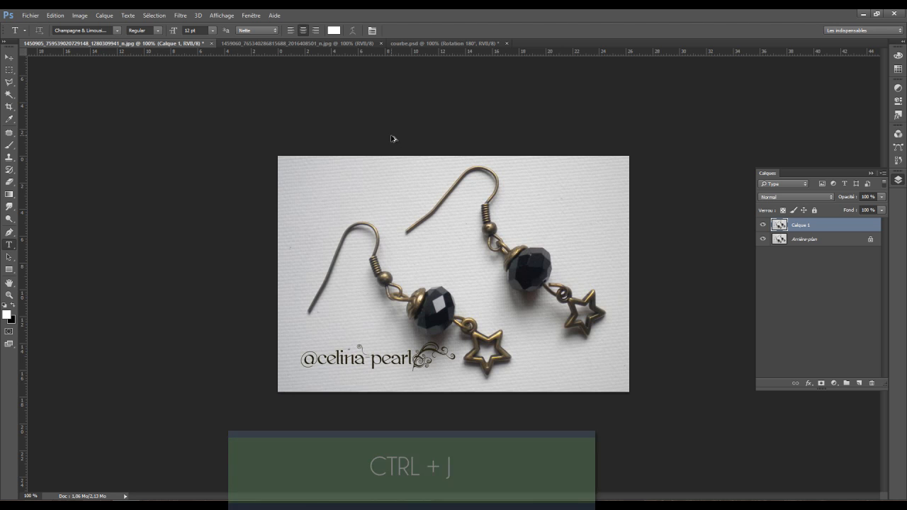
{"action": "key", "text": "ctrl+alt+c"}
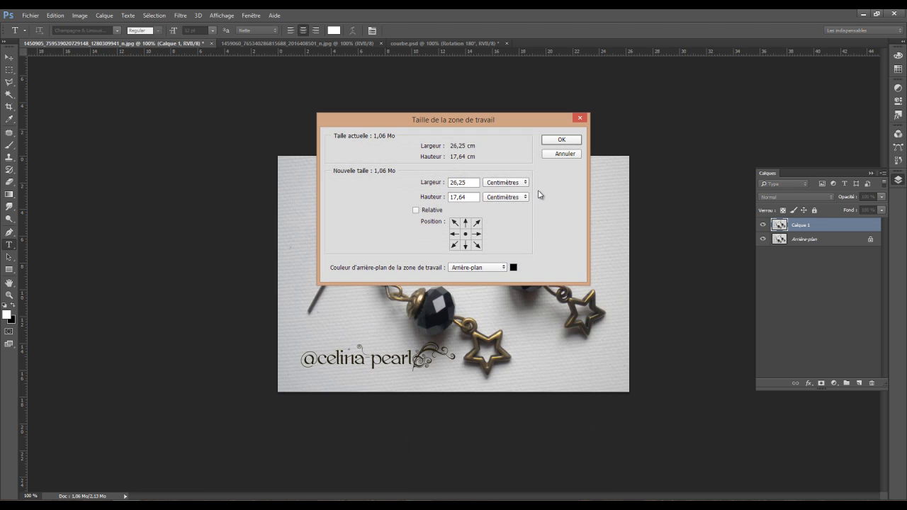
{"action": "left_click", "coordinate": [507, 182]}
{"action": "left_click", "coordinate": [503, 199]}
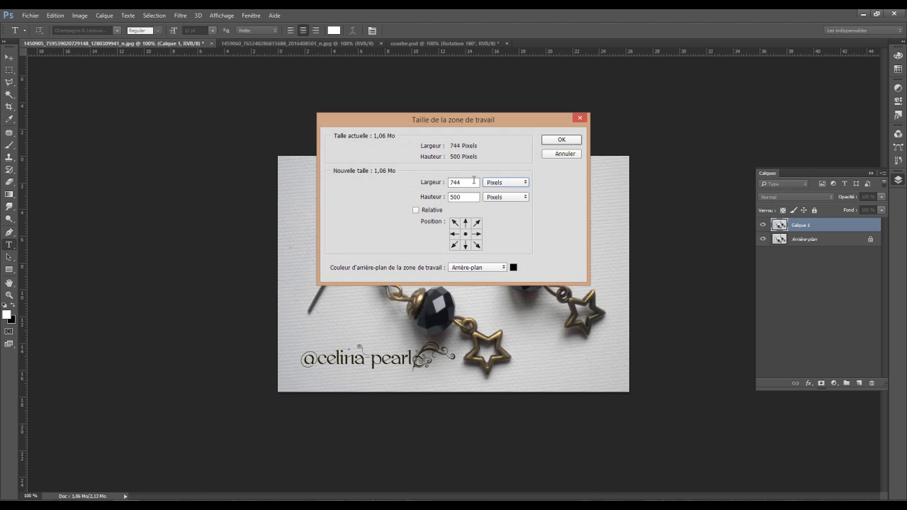
{"action": "type", "text": "850"}
{"action": "key", "text": "Tab"}
{"action": "type", "text": "850"}
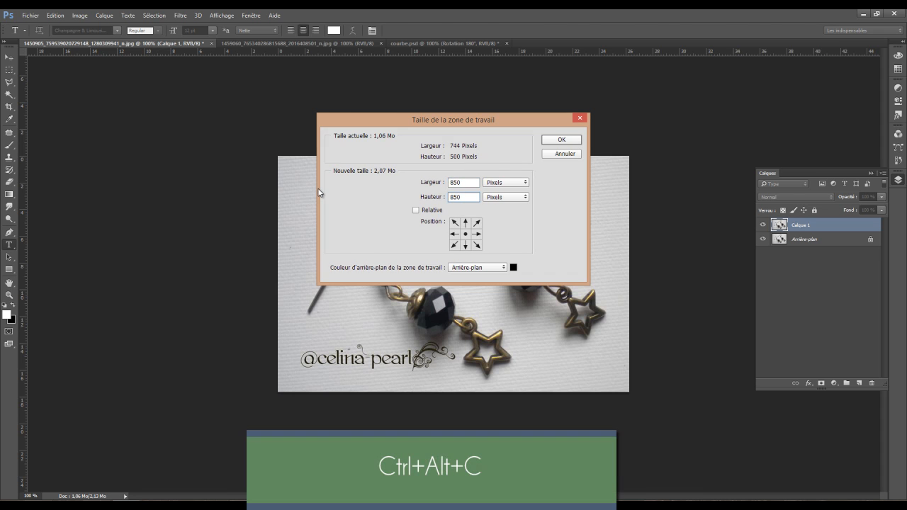
{"action": "key", "text": "Return"}
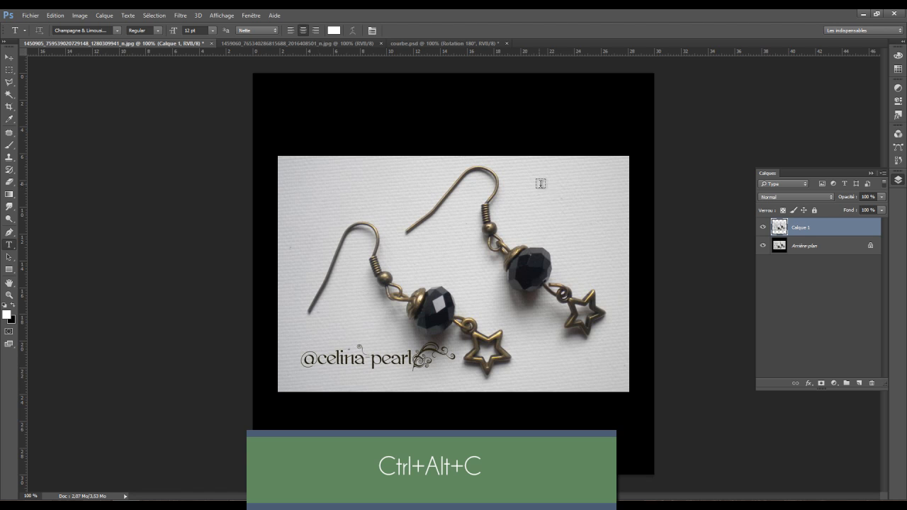
Add a new layer directly above the background layer and fill it with white
{"action": "left_click", "coordinate": [789, 253]}
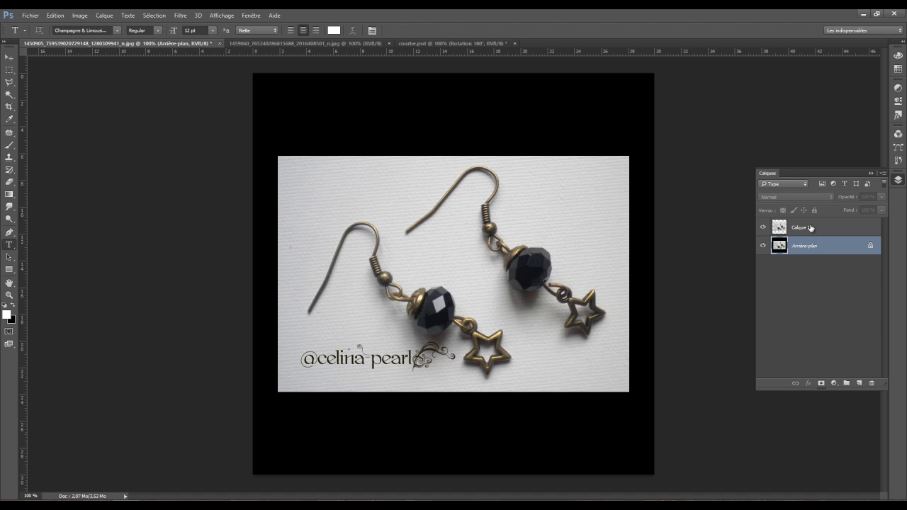
{"action": "left_click", "coordinate": [860, 383]}
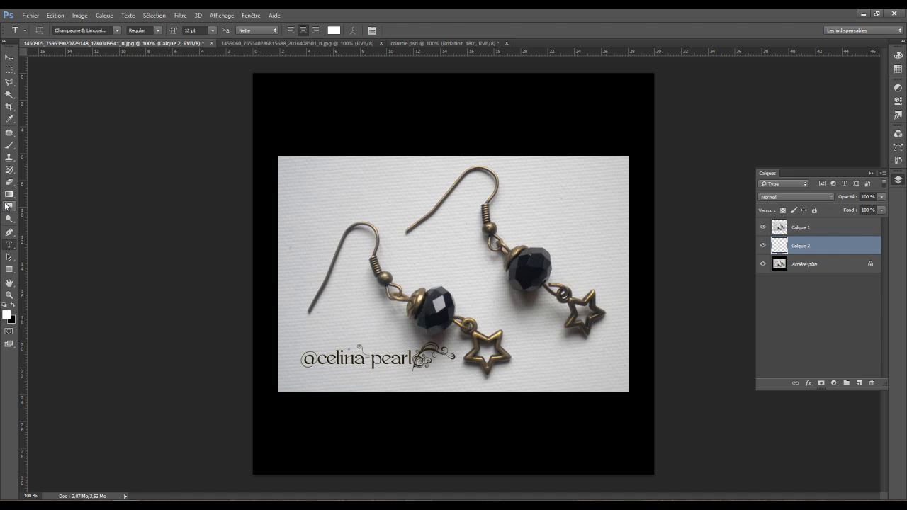
{"action": "left_click_drag", "start_coordinate": [8, 200], "coordinate": [41, 202]}
{"action": "left_click", "coordinate": [370, 141]}
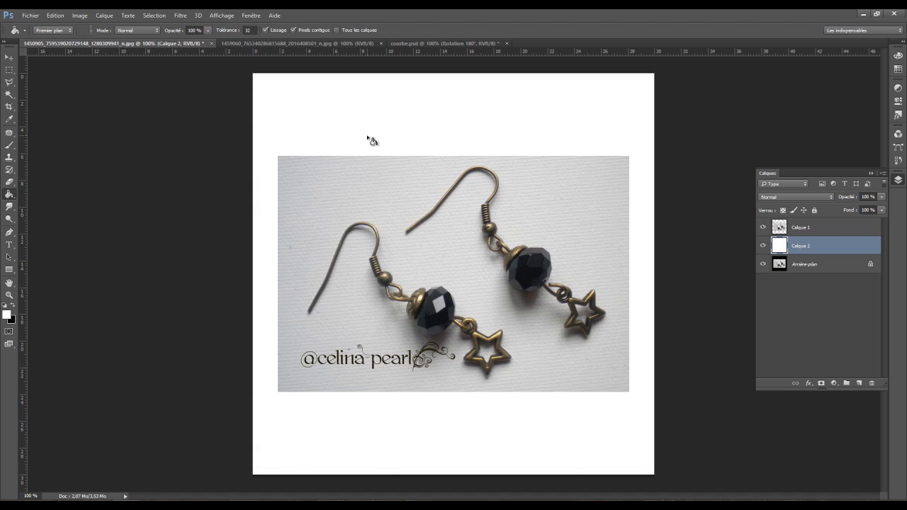
Outline the lower-left earring with the Polygonal Lasso, keeping the watermark text outside the selection
{"action": "left_click", "coordinate": [10, 81]}
{"action": "left_click", "coordinate": [385, 177]}
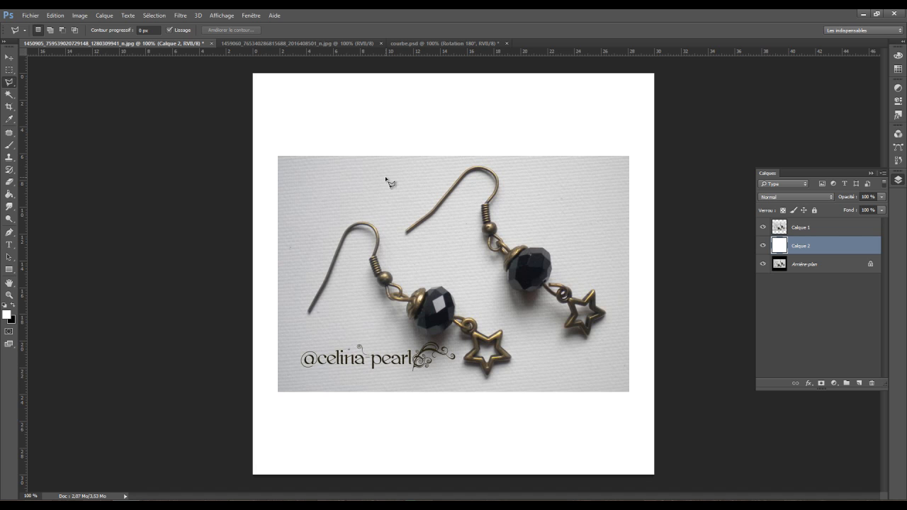
{"action": "left_click", "coordinate": [390, 231]}
{"action": "left_click", "coordinate": [414, 264]}
{"action": "left_click", "coordinate": [504, 302]}
{"action": "left_click", "coordinate": [522, 323]}
{"action": "left_click", "coordinate": [526, 349]}
{"action": "left_click", "coordinate": [515, 369]}
{"action": "left_click", "coordinate": [484, 383]}
{"action": "left_click", "coordinate": [458, 377]}
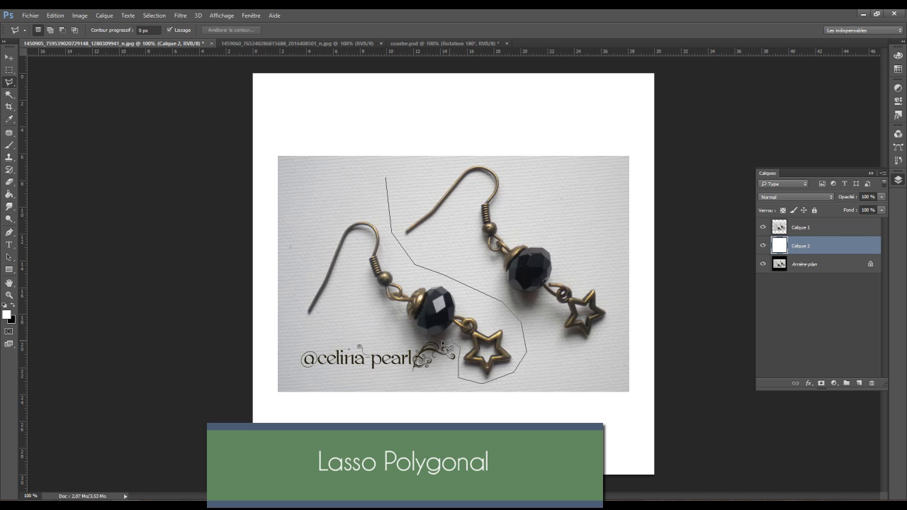
{"action": "left_click", "coordinate": [425, 338]}
{"action": "left_click", "coordinate": [368, 323]}
{"action": "left_click", "coordinate": [296, 325]}
{"action": "left_click", "coordinate": [277, 210]}
{"action": "left_click", "coordinate": [321, 185]}
{"action": "left_click", "coordinate": [387, 178]}
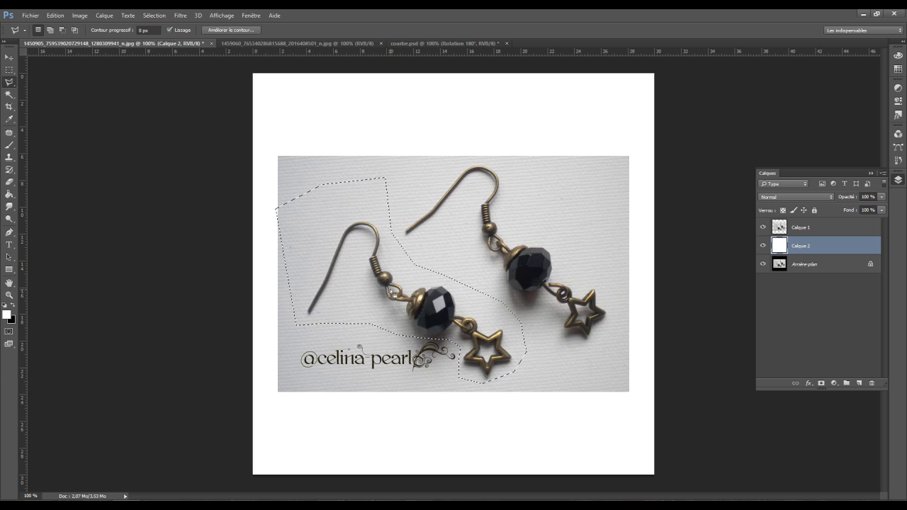
Copy the selected earring from Calque 1 to its own layer and delete Calque 1
{"action": "left_click", "coordinate": [801, 228]}
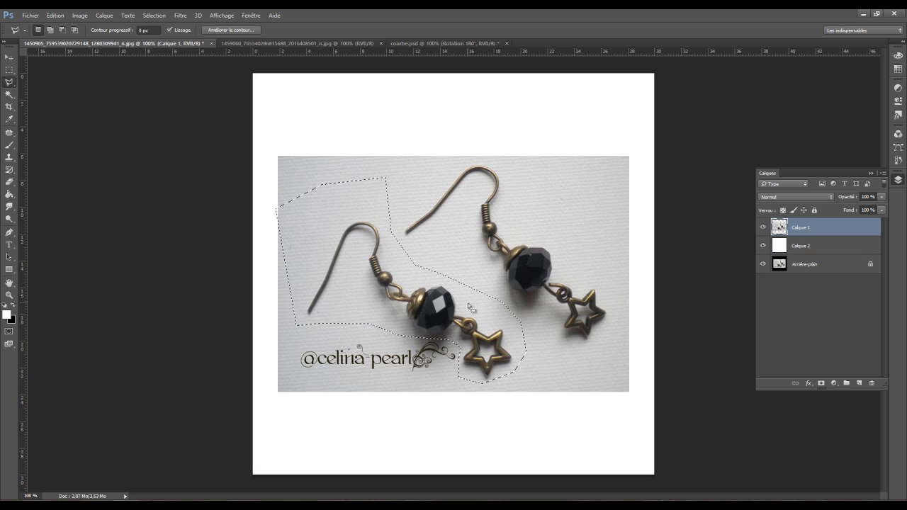
{"action": "key", "text": "ctrl+j"}
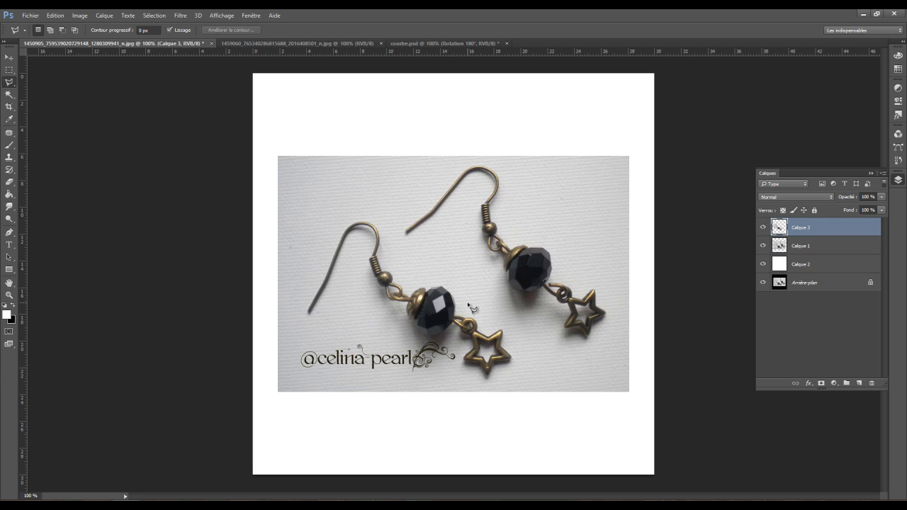
{"action": "left_click", "coordinate": [810, 246]}
{"action": "key", "text": "Delete"}
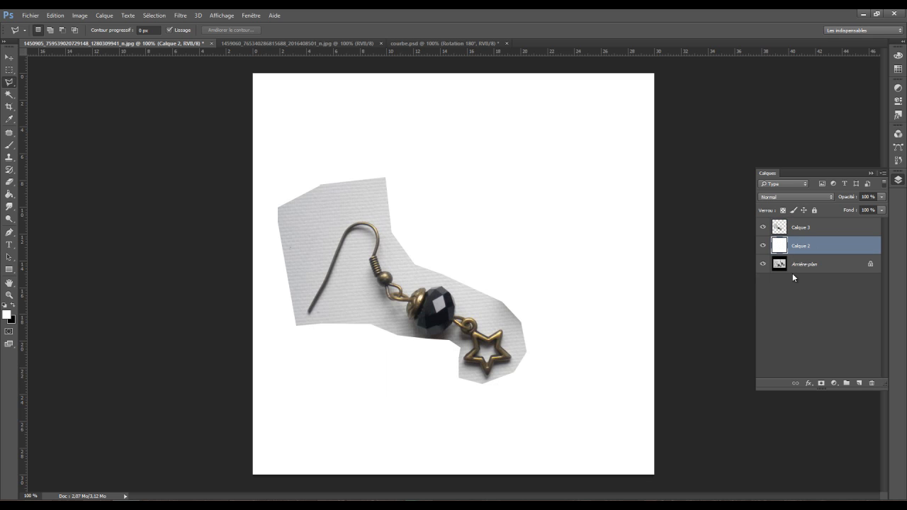
Rename the cut-out earring's layer as bijoux
{"action": "double_click", "coordinate": [803, 228]}
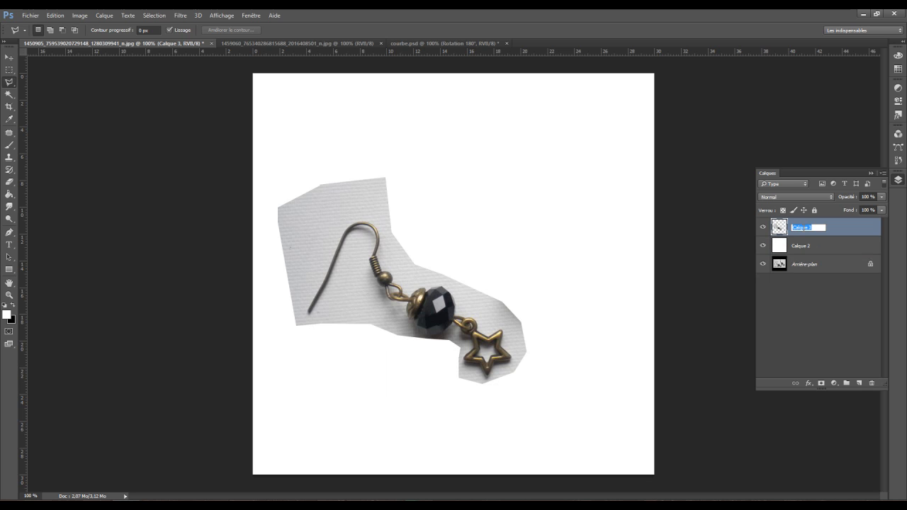
{"action": "type", "text": "bijoux"}
{"action": "key", "text": "Return"}
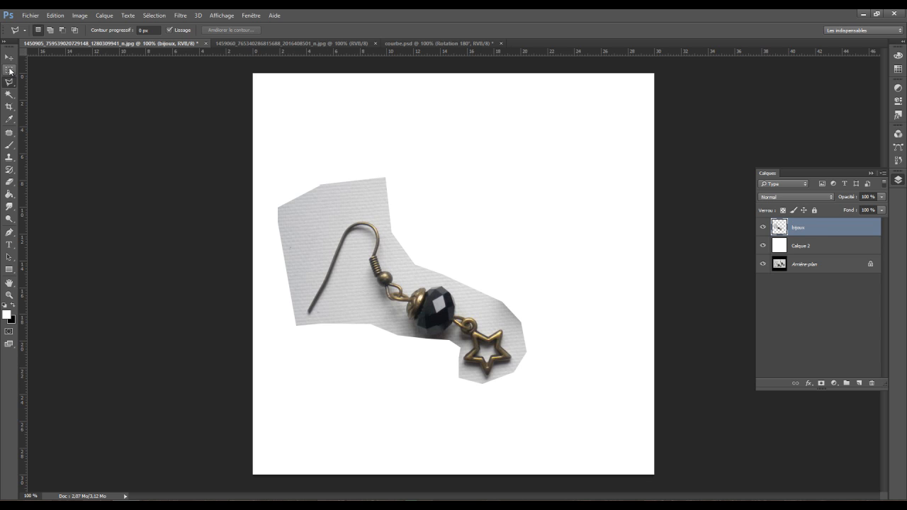
Rotate the earring about 64° so it hangs vertically and move it up on the canvas
{"action": "key", "text": "ctrl+t"}
{"action": "left_click_drag", "start_coordinate": [413, 164], "coordinate": [505, 236]}
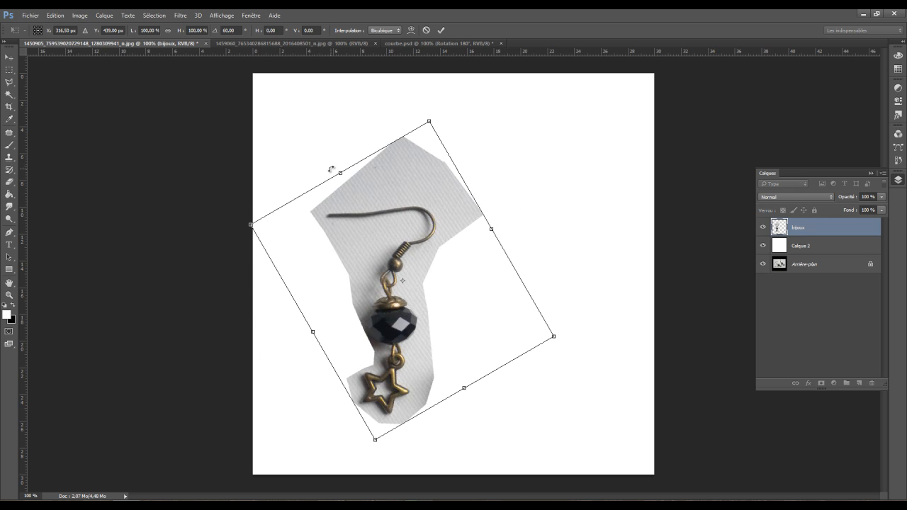
{"action": "left_click_drag", "start_coordinate": [578, 333], "coordinate": [566, 351]}
{"action": "left_click_drag", "start_coordinate": [551, 383], "coordinate": [559, 356]}
{"action": "left_click_drag", "start_coordinate": [398, 328], "coordinate": [391, 281]}
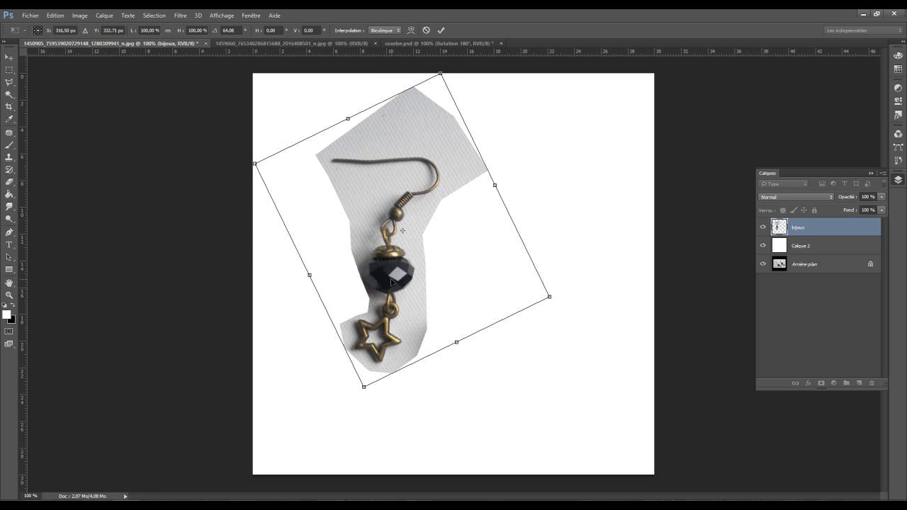
{"action": "key", "text": "Return"}
Outline the earring's hook section above the bead with the Polygonal Lasso and copy it to a new layer
{"action": "key", "text": "l"}
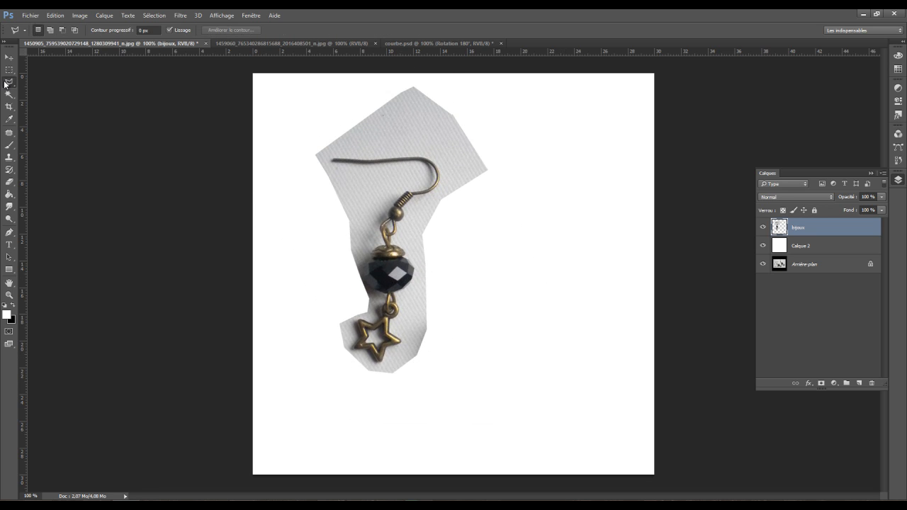
{"action": "left_click", "coordinate": [352, 129]}
{"action": "left_click", "coordinate": [300, 150]}
{"action": "left_click", "coordinate": [325, 216]}
{"action": "left_click", "coordinate": [372, 233]}
{"action": "left_click", "coordinate": [425, 238]}
{"action": "left_click", "coordinate": [480, 189]}
{"action": "left_click", "coordinate": [453, 110]}
{"action": "double_click", "coordinate": [318, 101]}
{"action": "key", "text": "ctrl+j"}
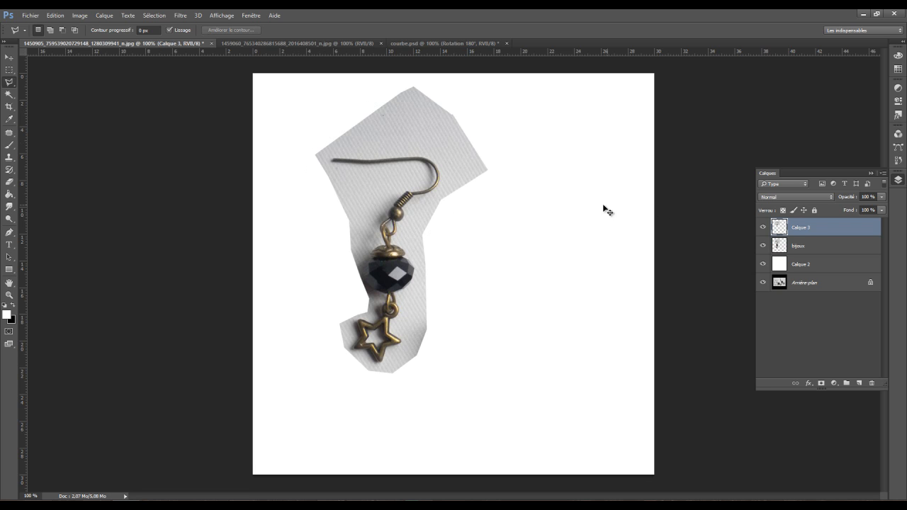
Rotate the hook copy about -28° at 42% opacity and align its lower ring with the link above the bead
{"action": "key", "text": "ctrl+t"}
{"action": "left_click_drag", "start_coordinate": [415, 245], "coordinate": [394, 233]}
{"action": "left_click", "coordinate": [881, 197]}
{"action": "left_click", "coordinate": [856, 211]}
{"action": "left_click_drag", "start_coordinate": [384, 210], "coordinate": [389, 228]}
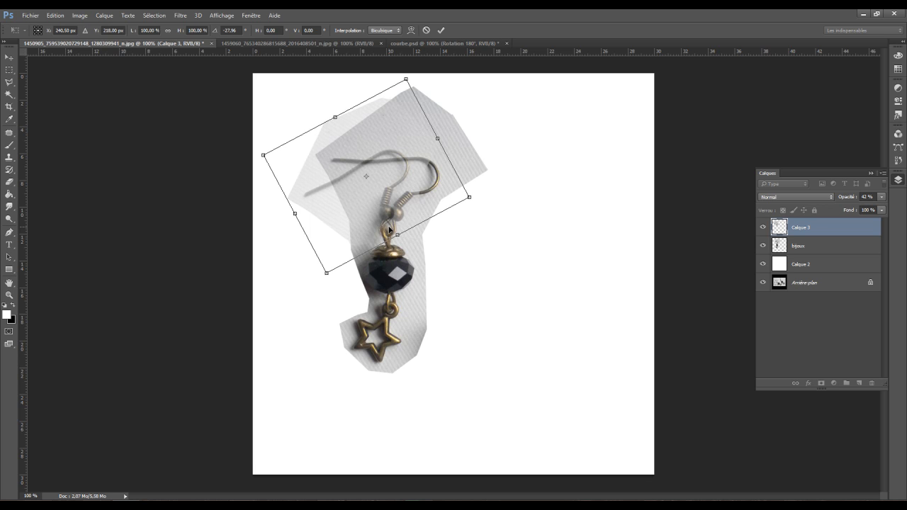
{"action": "key", "text": "Return"}
Restore the hook copy's layer opacity to 100%
{"action": "key", "text": "l"}
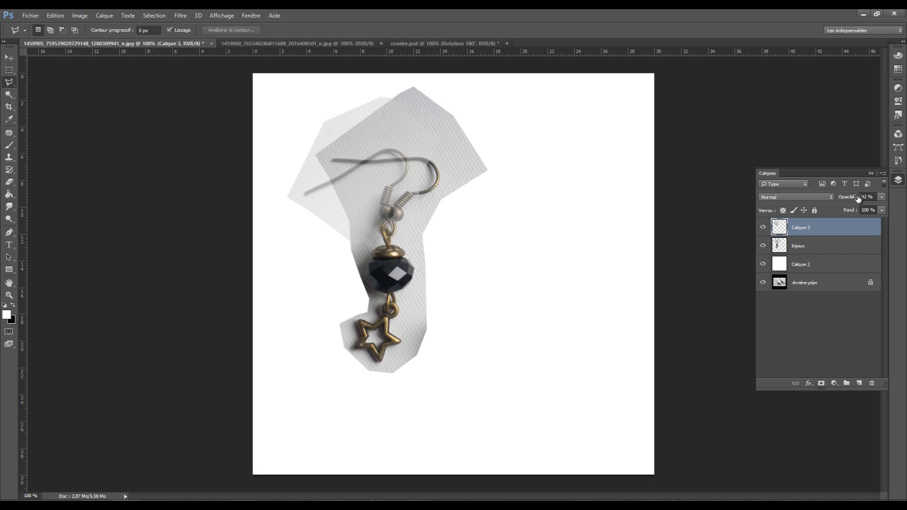
{"action": "left_click", "coordinate": [881, 197]}
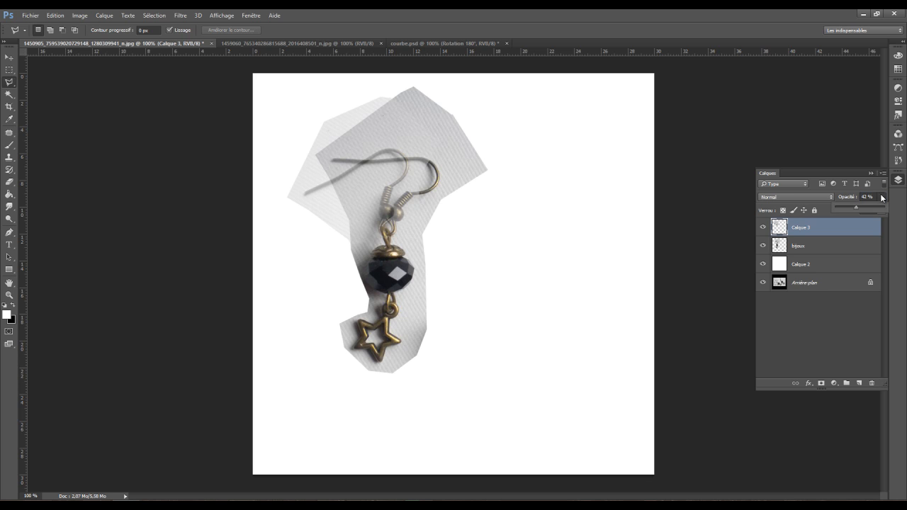
{"action": "left_click_drag", "start_coordinate": [876, 209], "coordinate": [887, 210]}
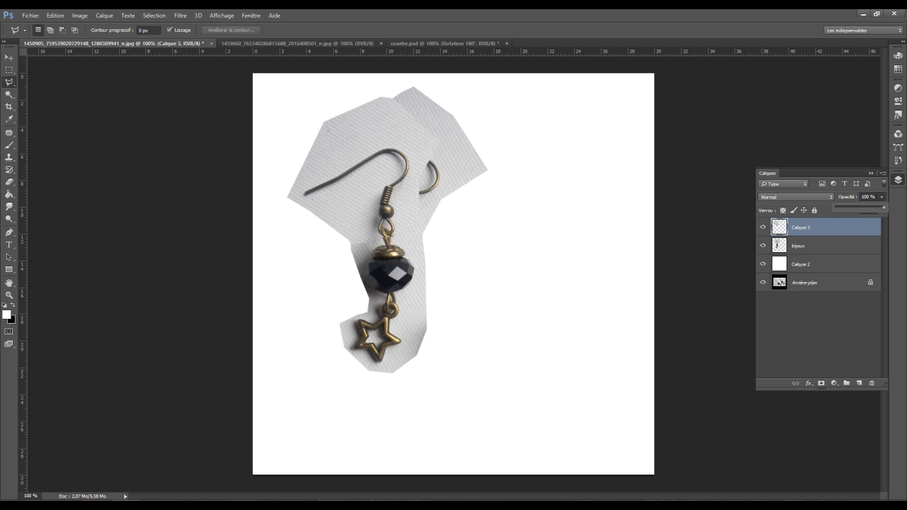
Add a layer mask to the hook copy and touch up the link above the bead with a size 8 brush
{"action": "left_click", "coordinate": [821, 384]}
{"action": "left_click", "coordinate": [10, 144]}
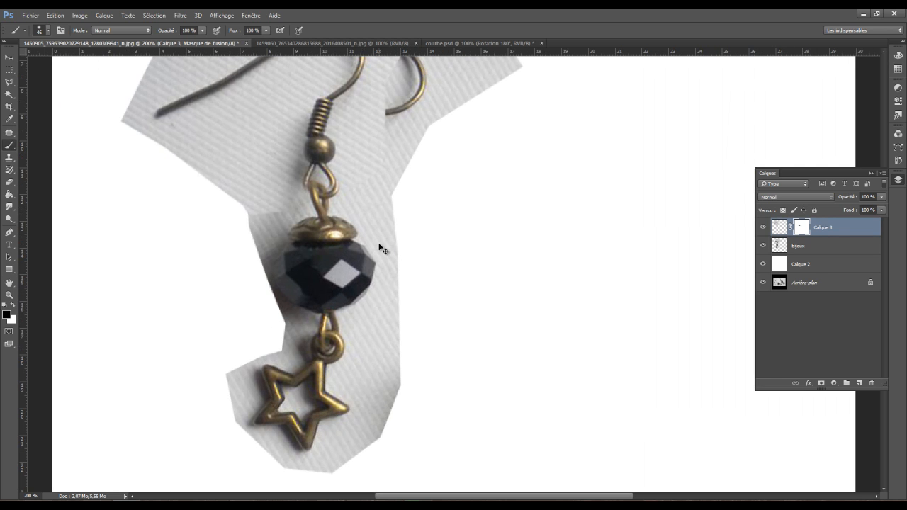
{"action": "key", "text": "ctrl+plus"}
{"action": "right_click", "coordinate": [334, 211]}
{"action": "left_click", "coordinate": [381, 231]}
{"action": "left_click", "coordinate": [333, 200]}
{"action": "key", "text": "x"}
{"action": "key", "text": "ctrl+minus"}
{"action": "key", "text": "ctrl+minus"}
{"action": "key", "text": "ctrl+plus"}
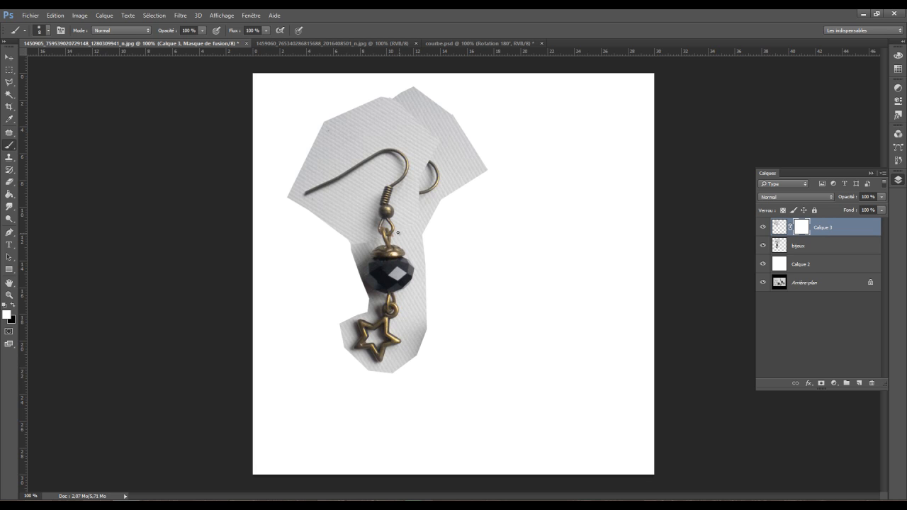
On the bijoux layer, outline the star pendant below the bead with the Polygonal Lasso and copy it to a new layer
{"action": "left_click", "coordinate": [9, 70]}
{"action": "left_click", "coordinate": [811, 252]}
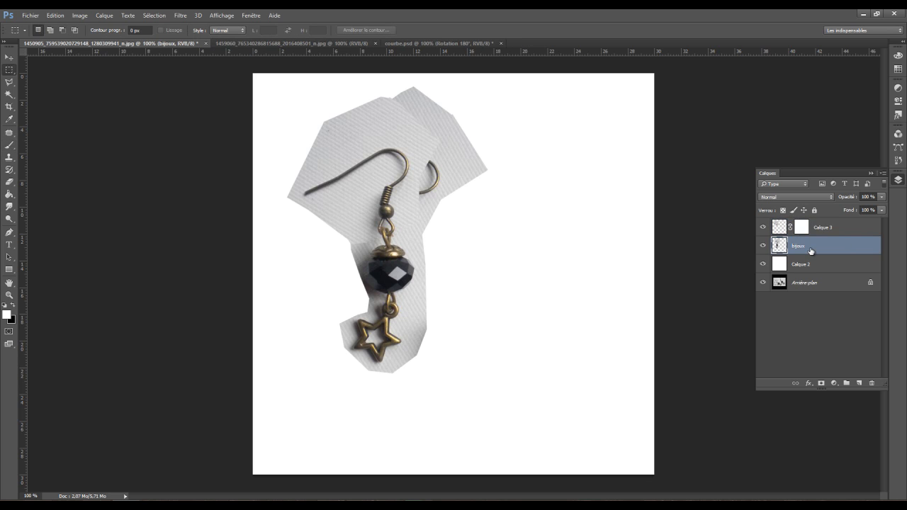
{"action": "left_click", "coordinate": [9, 82]}
{"action": "left_click", "coordinate": [367, 305]}
{"action": "left_click", "coordinate": [353, 312]}
{"action": "left_click", "coordinate": [339, 341]}
{"action": "left_click", "coordinate": [347, 384]}
{"action": "left_click", "coordinate": [444, 376]}
{"action": "left_click", "coordinate": [404, 298]}
{"action": "double_click", "coordinate": [388, 300]}
{"action": "key", "text": "ctrl+j"}
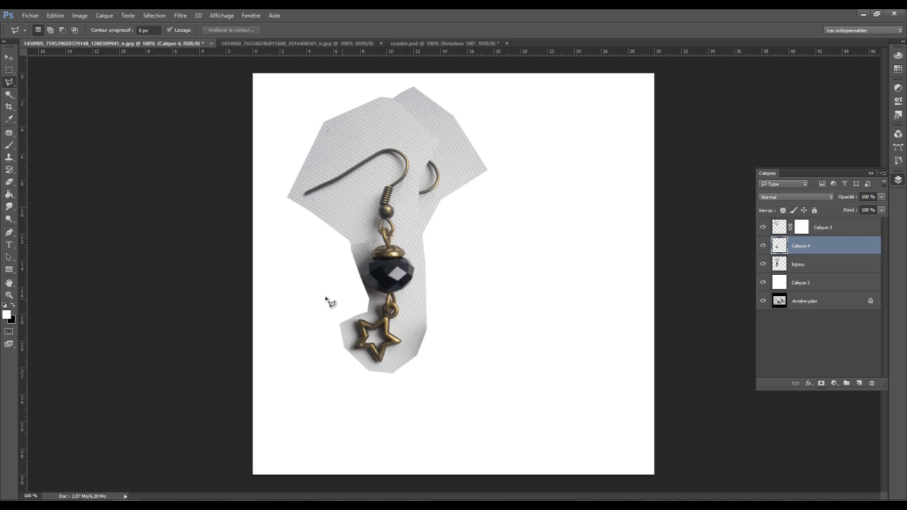
Rotate the star pendant copy about -28° and lower its opacity to 40% for alignment
{"action": "left_click", "coordinate": [10, 60]}
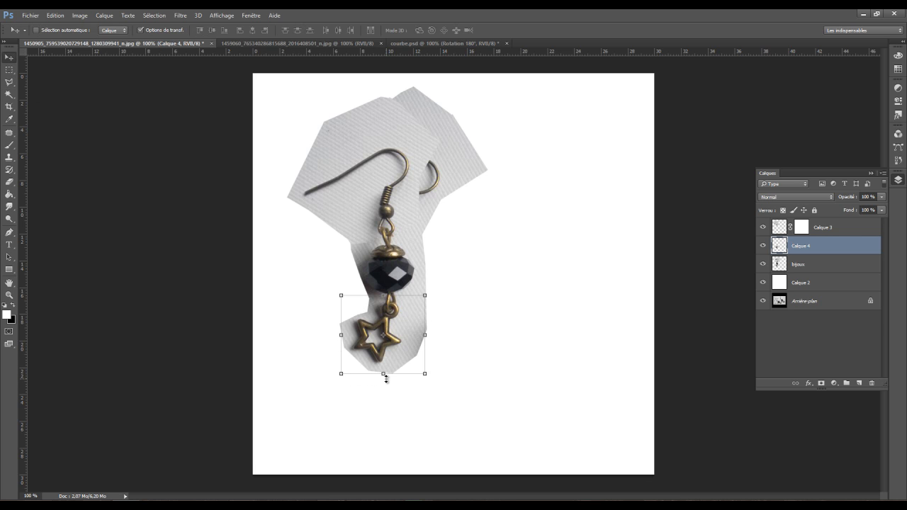
{"action": "left_click", "coordinate": [383, 375]}
{"action": "left_click_drag", "start_coordinate": [383, 385], "coordinate": [402, 370]}
{"action": "mouse_move", "coordinate": [398, 304]}
{"action": "left_mouse_down"}
{"action": "mouse_move", "coordinate": [388, 306]}
{"action": "mouse_move", "coordinate": [399, 297]}
{"action": "mouse_move", "coordinate": [408, 307]}
{"action": "left_mouse_up"}
{"action": "left_click", "coordinate": [883, 197]}
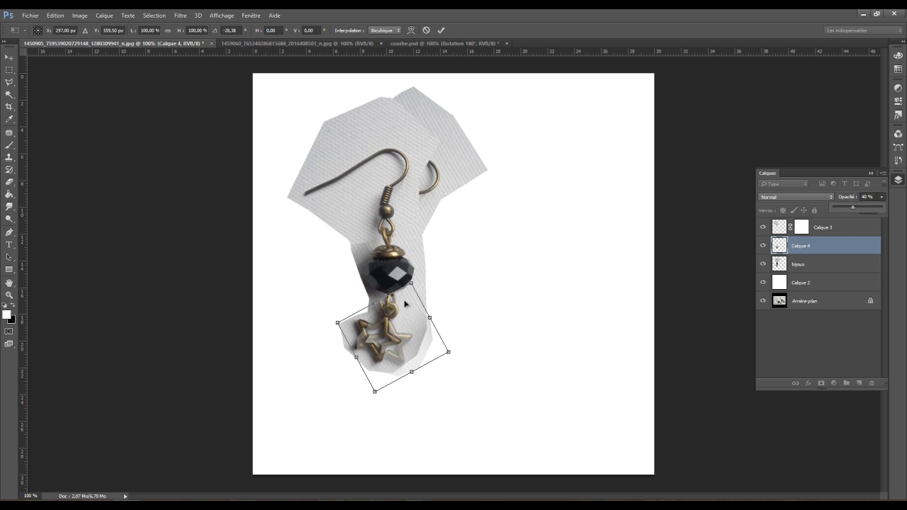
Nudge the star pendant copy slightly right and up so its ring lines up with the original ring
{"action": "key", "text": "Right"}
{"action": "key", "text": "Right"}
{"action": "key", "text": "Right"}
{"action": "key", "text": "Right"}
{"action": "key", "text": "Up"}
{"action": "key", "text": "Up"}
{"action": "key", "text": "Up"}
{"action": "key", "text": "Up"}
{"action": "key", "text": "Up"}
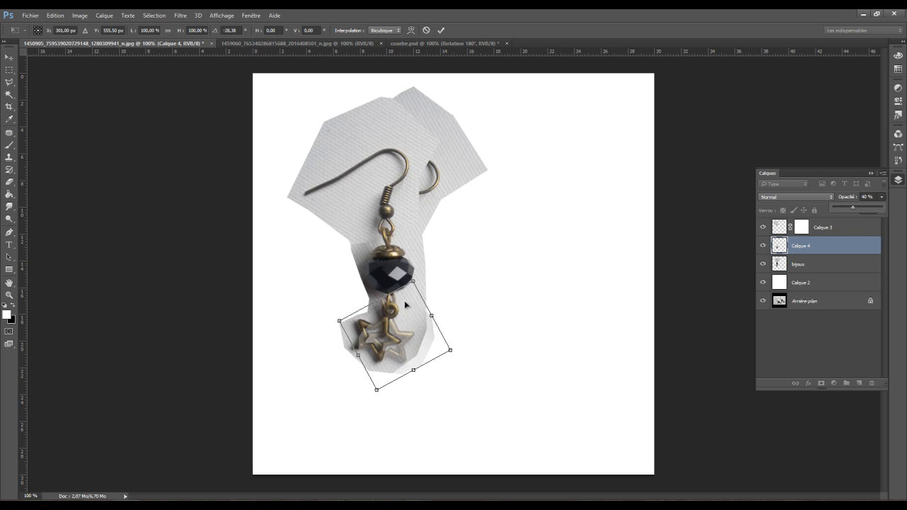
{"action": "key", "text": "Right"}
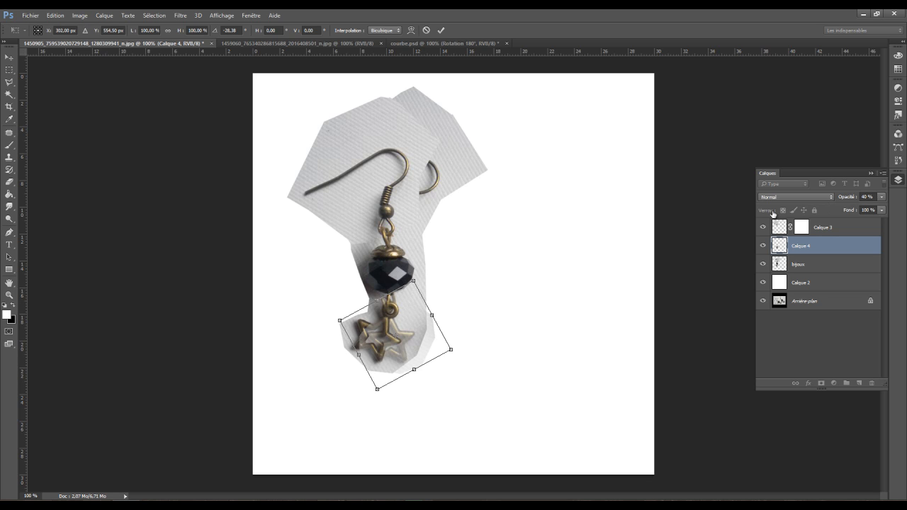
Restore the star pendant copy to 100% opacity and apply its rotation
{"action": "left_click", "coordinate": [881, 197]}
{"action": "left_click_drag", "start_coordinate": [876, 213], "coordinate": [887, 210]}
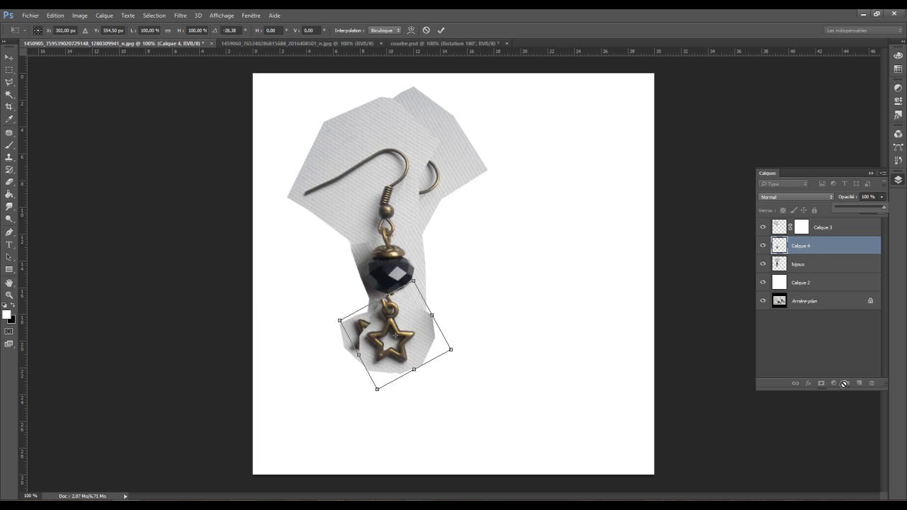
{"action": "left_click", "coordinate": [813, 245]}
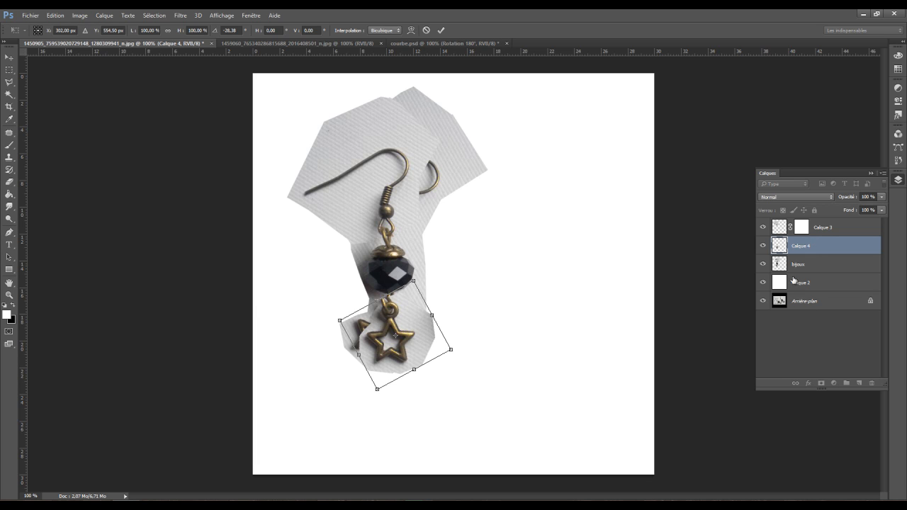
{"action": "left_click", "coordinate": [10, 70]}
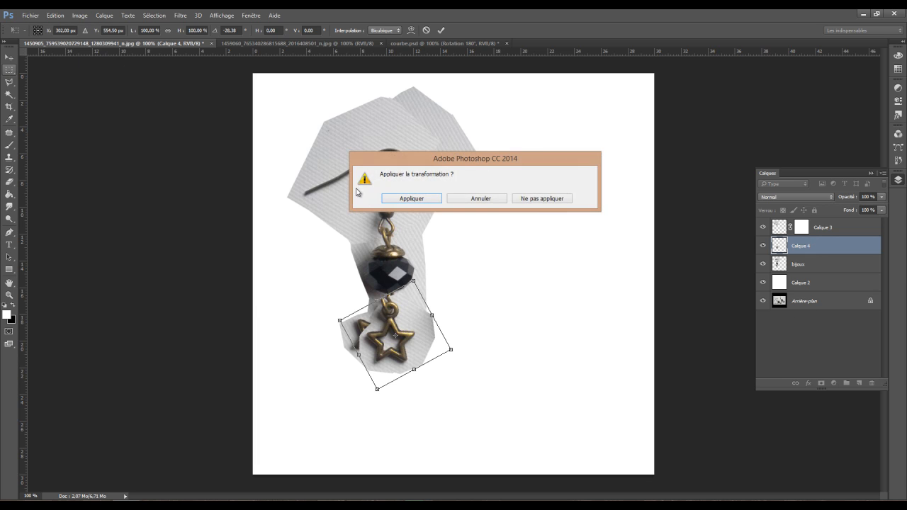
{"action": "left_click", "coordinate": [402, 200]}
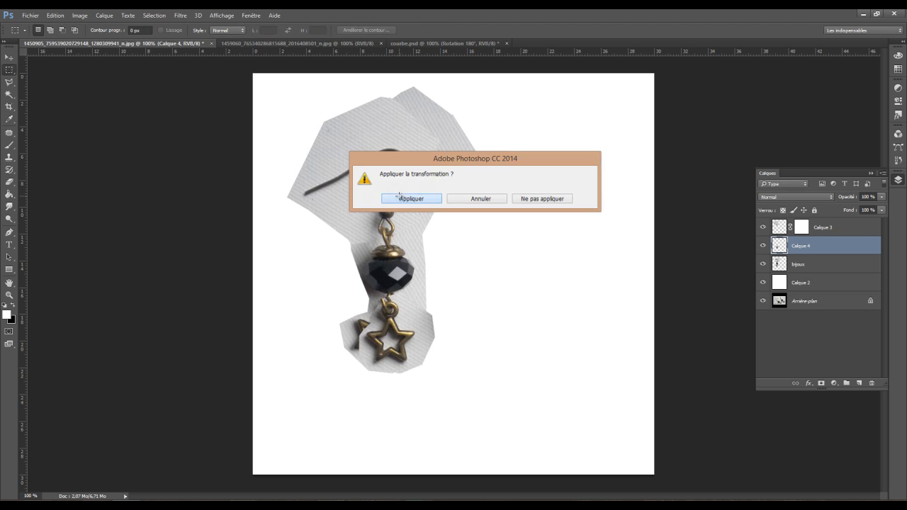
Add a layer mask to the star pendant copy and paint black with a soft 38 px brush over the link below the bead
{"action": "left_click", "coordinate": [822, 383]}
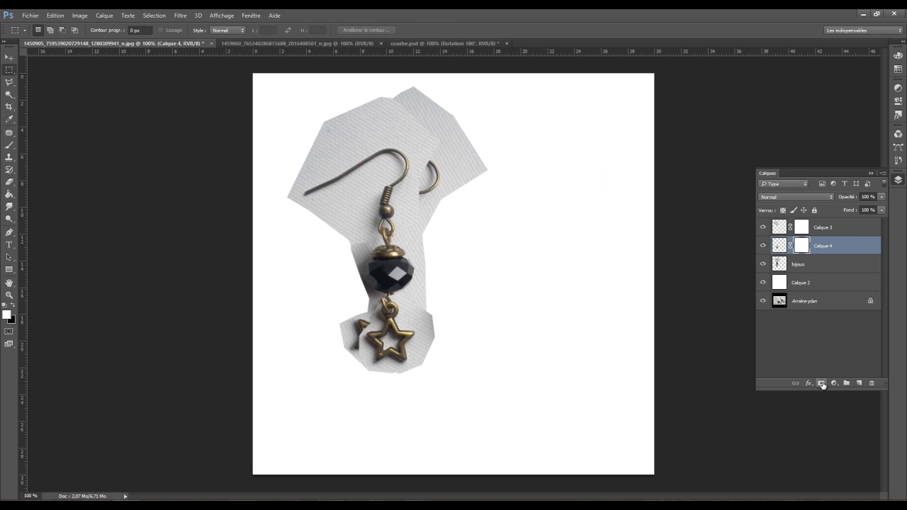
{"action": "left_click", "coordinate": [9, 182]}
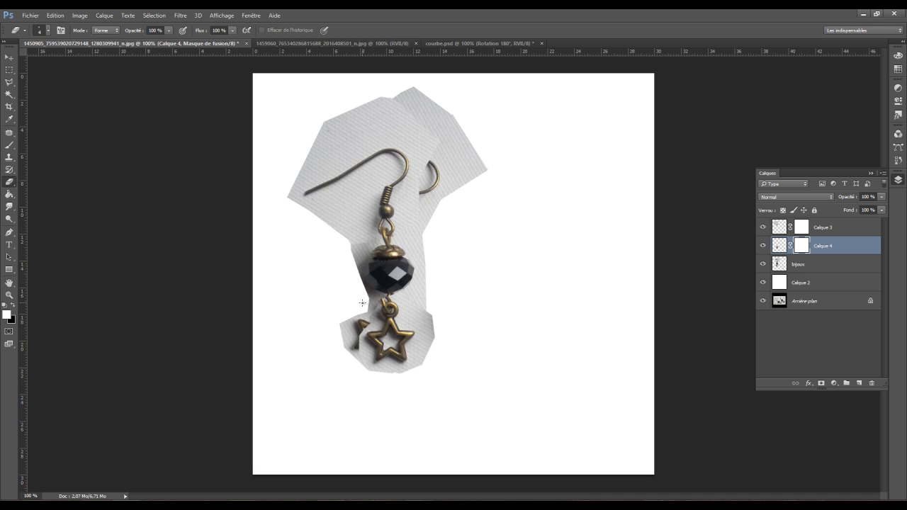
{"action": "left_click", "coordinate": [6, 146]}
{"action": "right_click", "coordinate": [399, 318]}
{"action": "left_click_drag", "start_coordinate": [447, 312], "coordinate": [457, 312]}
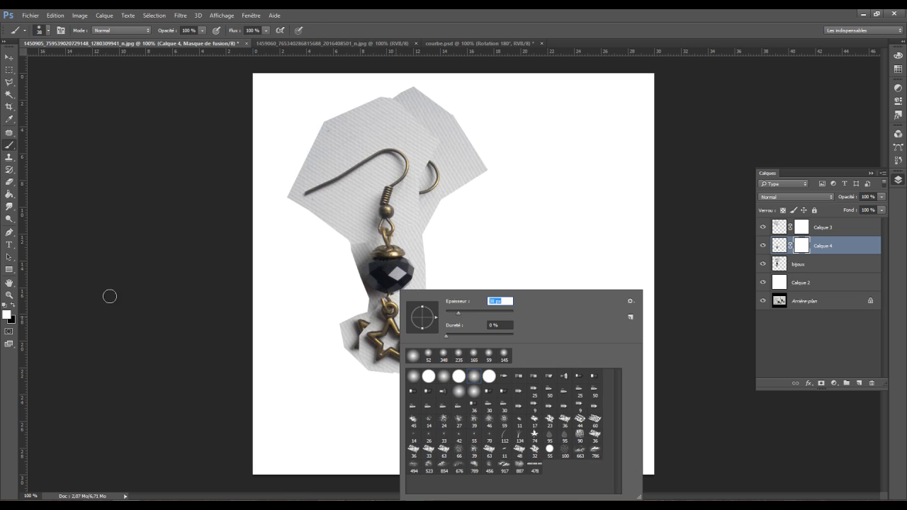
{"action": "left_click", "coordinate": [12, 304]}
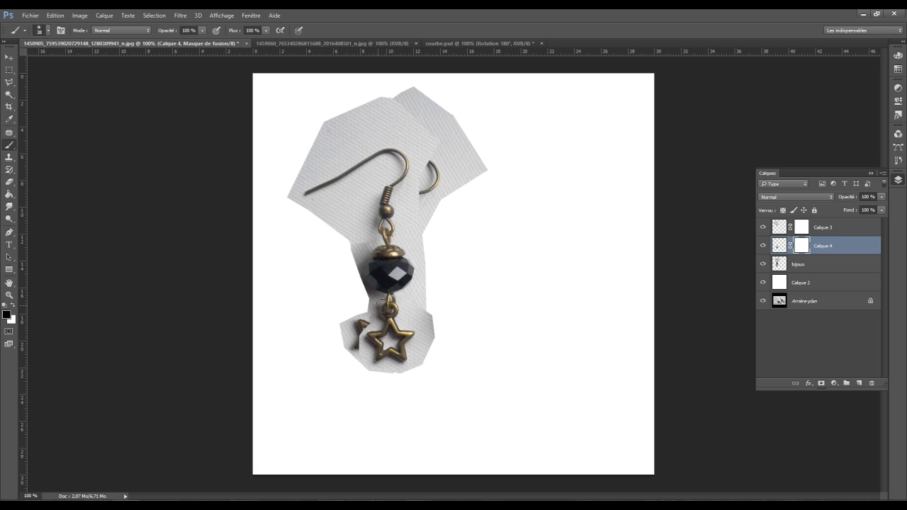
{"action": "left_click", "coordinate": [395, 302]}
Rename the hook copy layer Calque 3 as "accroche"
{"action": "left_click", "coordinate": [827, 228]}
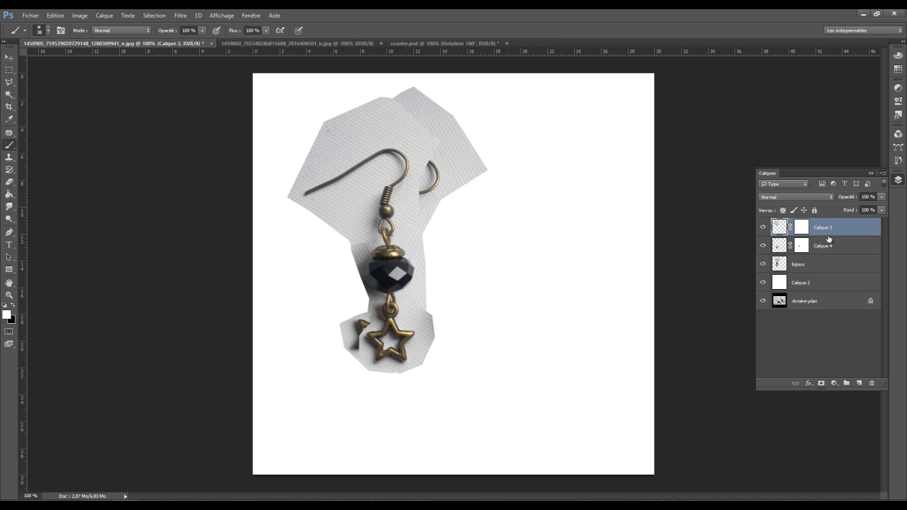
{"action": "double_click", "coordinate": [823, 228]}
{"action": "type", "text": "accroche"}
{"action": "key", "text": "Return"}
Add a Levels adjustment layer on top with midtones at 1,34 and a lower white input level, and compare it on and off
{"action": "left_click", "coordinate": [834, 384]}
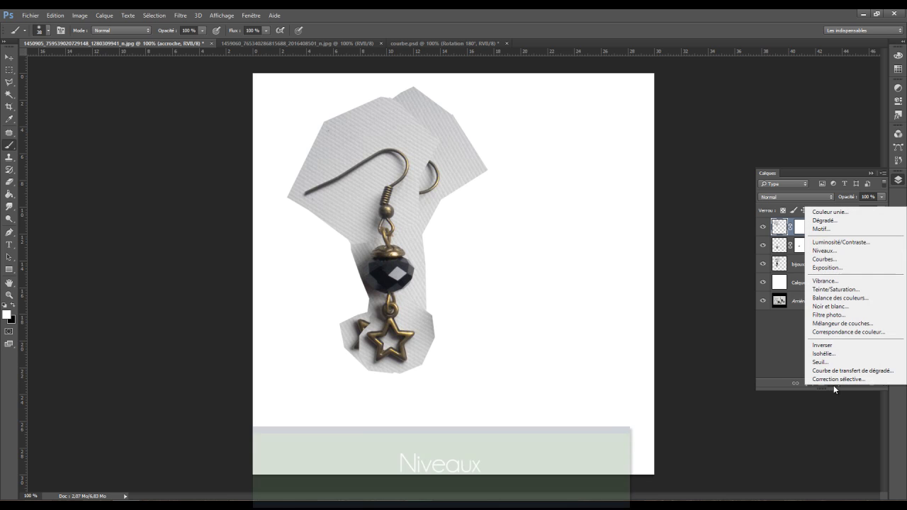
{"action": "left_click", "coordinate": [829, 253]}
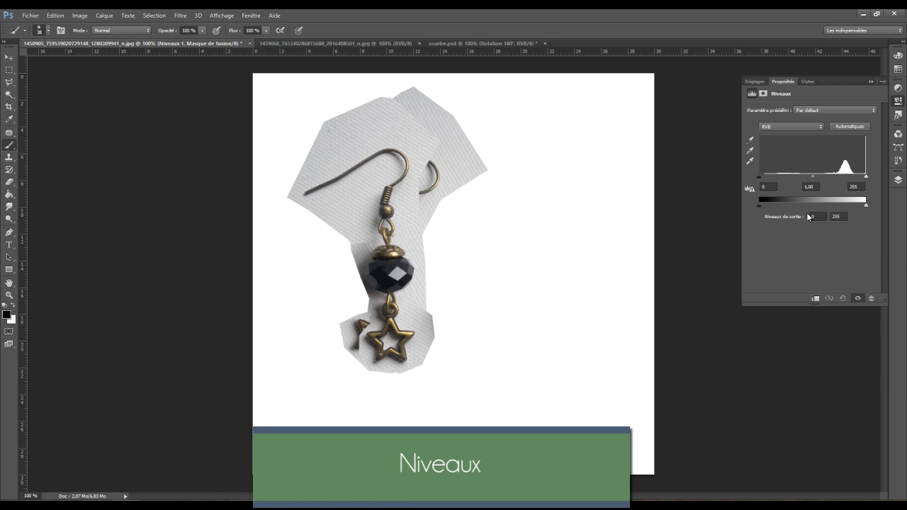
{"action": "left_click", "coordinate": [771, 187]}
{"action": "key", "text": "Tab"}
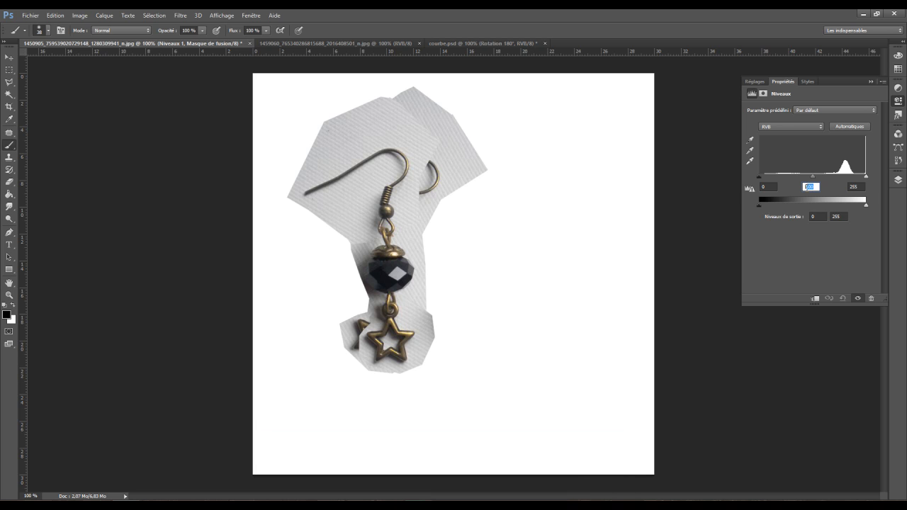
{"action": "type", "text": "1,34"}
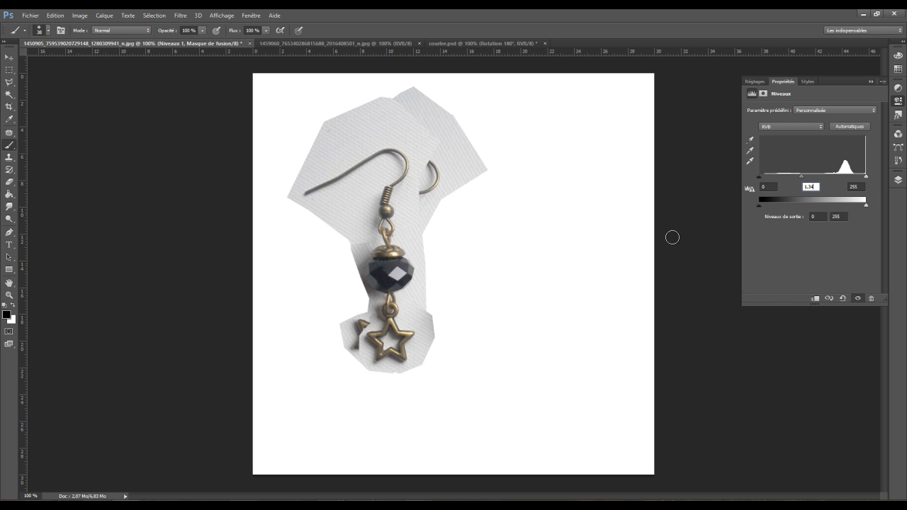
{"action": "left_click", "coordinate": [854, 185]}
{"action": "type", "text": "241"}
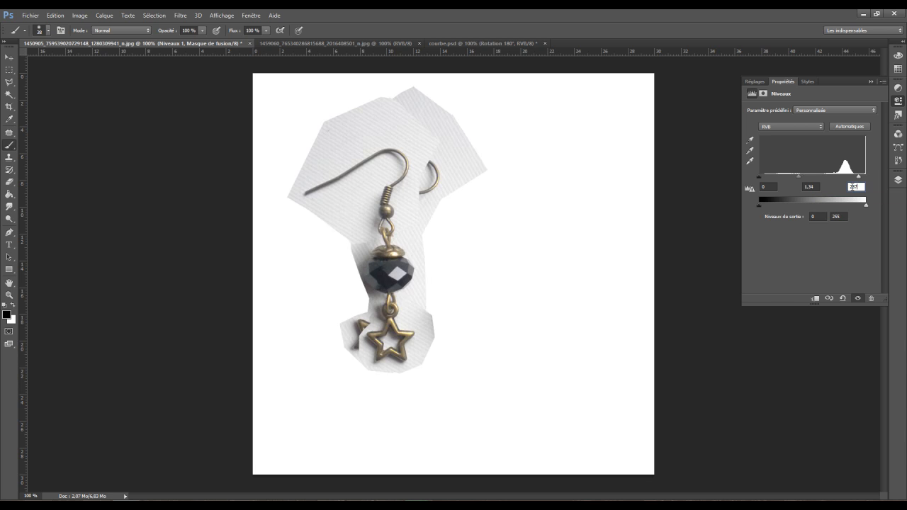
{"action": "left_click", "coordinate": [898, 180]}
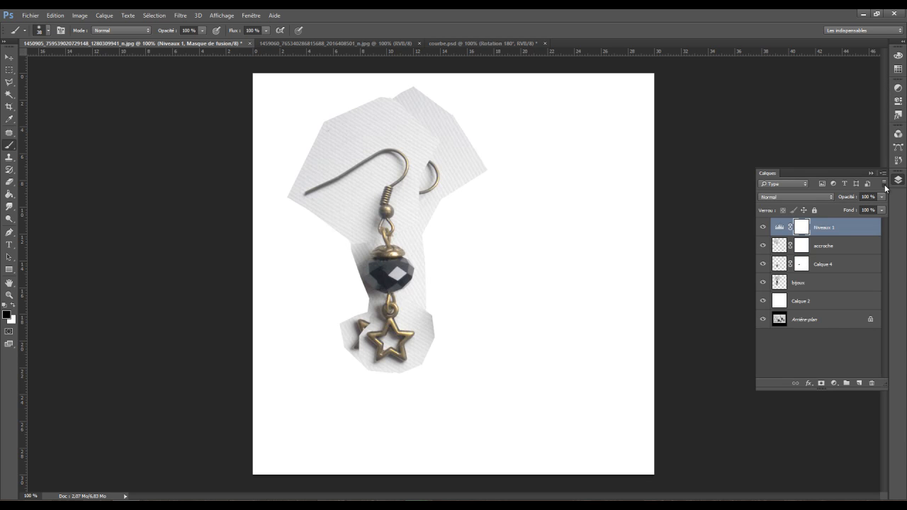
{"action": "left_click", "coordinate": [763, 227]}
{"action": "left_click", "coordinate": [764, 227]}
Add a Brightness/Contrast adjustment layer with brightness 16 and contrast -4
{"action": "left_click", "coordinate": [834, 384]}
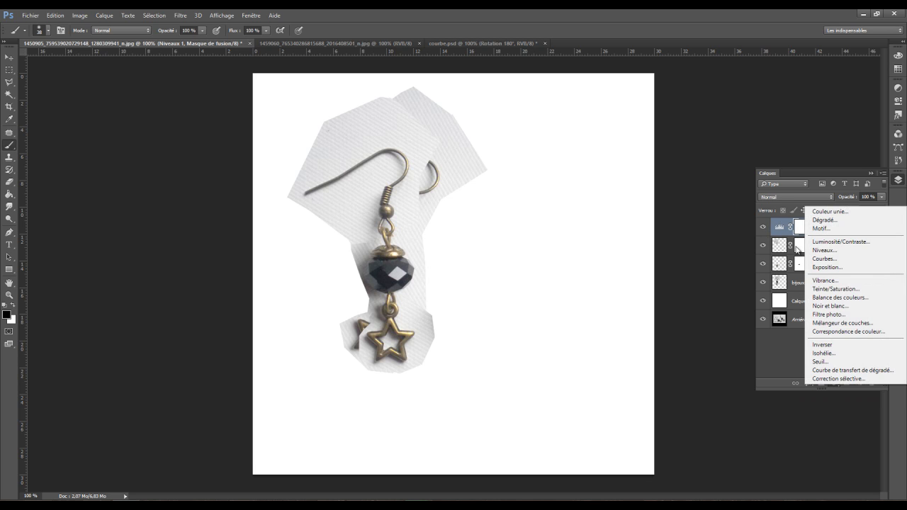
{"action": "left_click", "coordinate": [826, 245]}
{"action": "left_click_drag", "start_coordinate": [866, 127], "coordinate": [805, 124]}
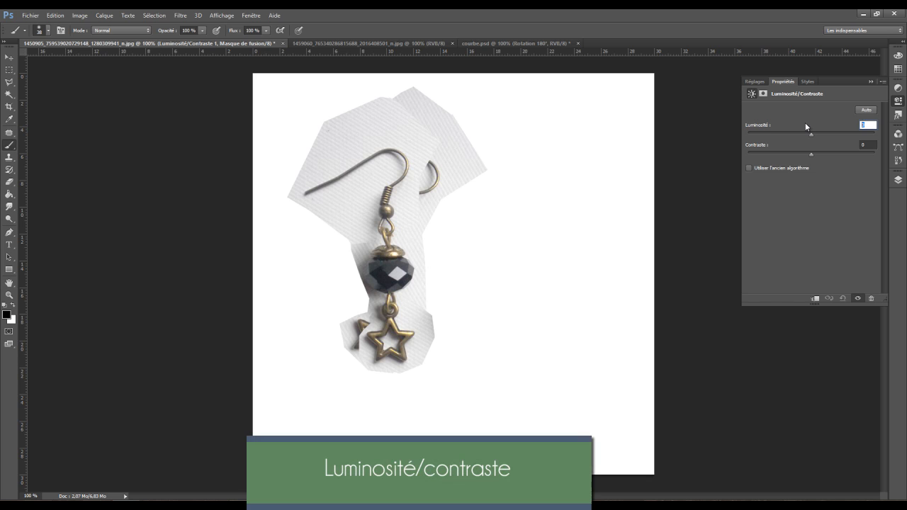
{"action": "type", "text": "16"}
{"action": "left_click", "coordinate": [866, 146]}
{"action": "type", "text": "-4"}
{"action": "left_click", "coordinate": [898, 179]}
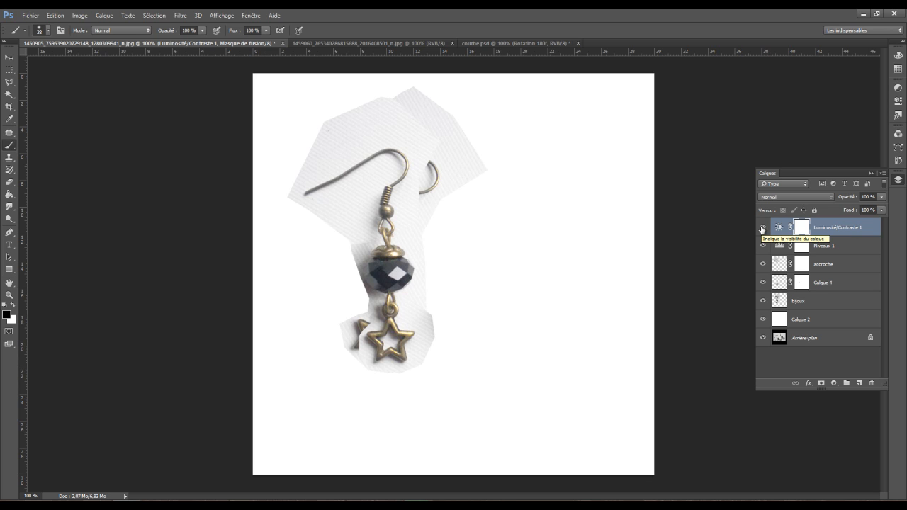
Add a Selective Color adjustment layer and set the yellows to cyan -39% and yellow 55%
{"action": "left_click", "coordinate": [836, 385]}
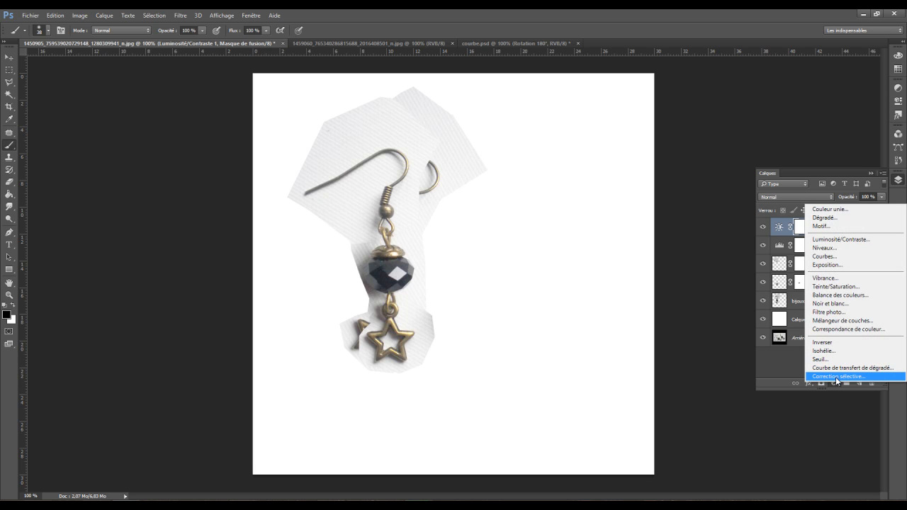
{"action": "left_click", "coordinate": [836, 377]}
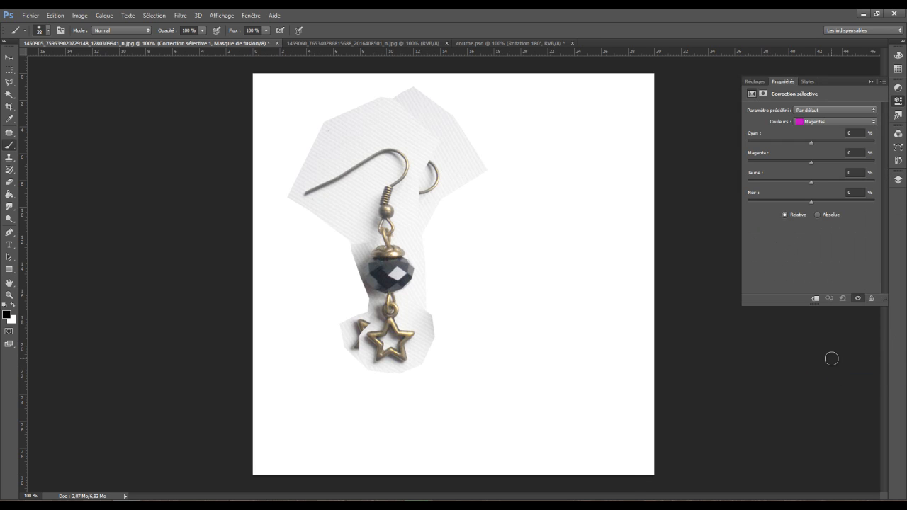
{"action": "left_click", "coordinate": [816, 122]}
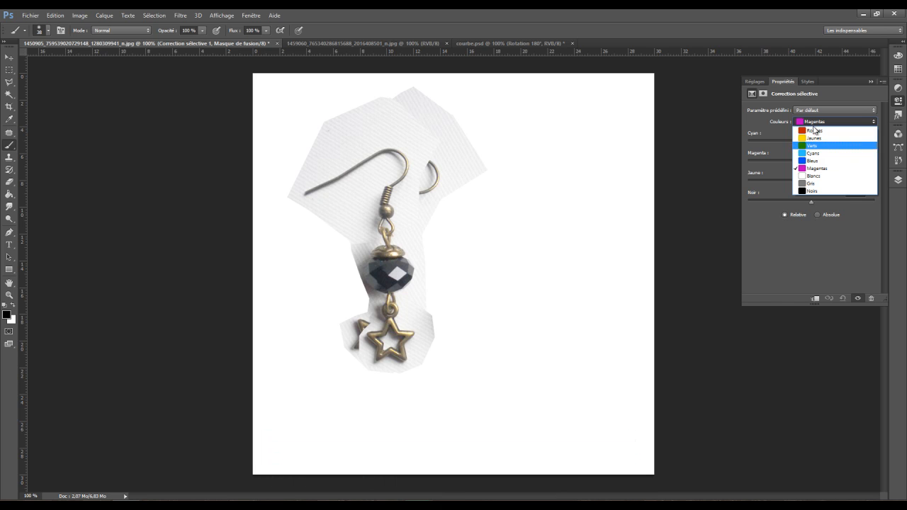
{"action": "left_click", "coordinate": [802, 132]}
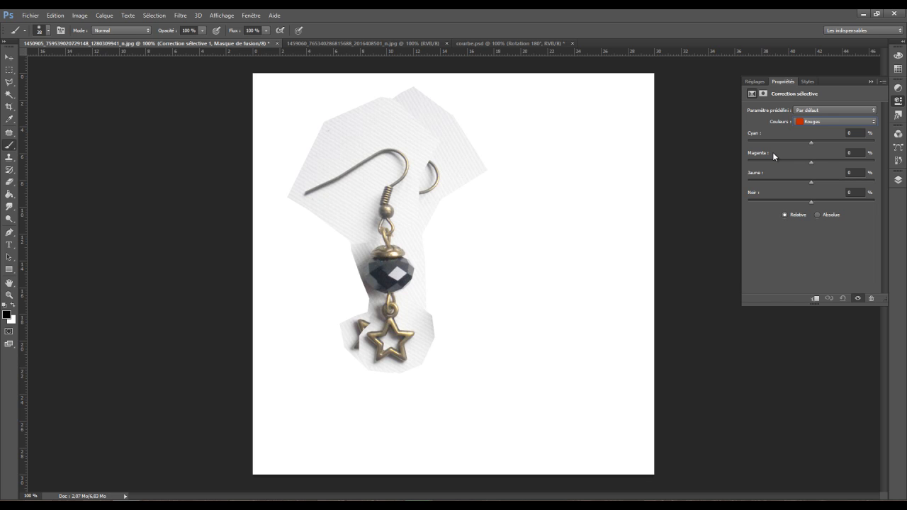
{"action": "left_click", "coordinate": [815, 121]}
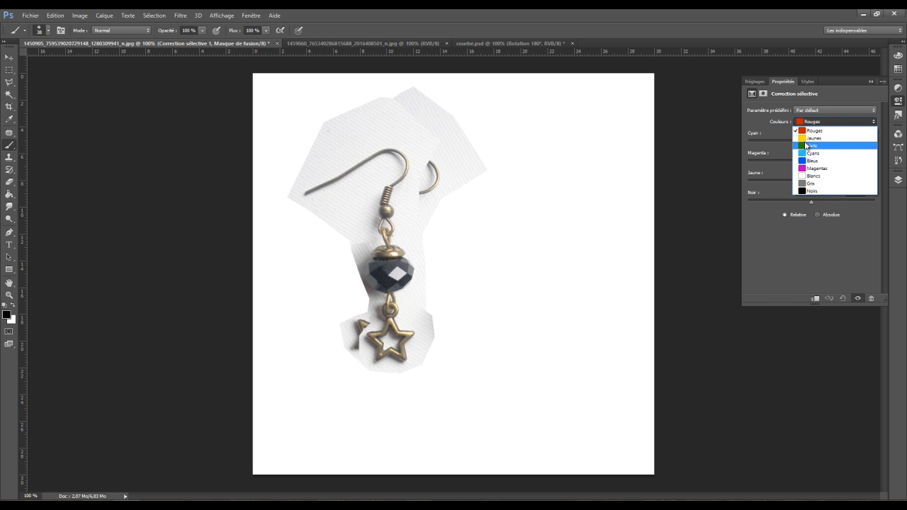
{"action": "left_click", "coordinate": [812, 138]}
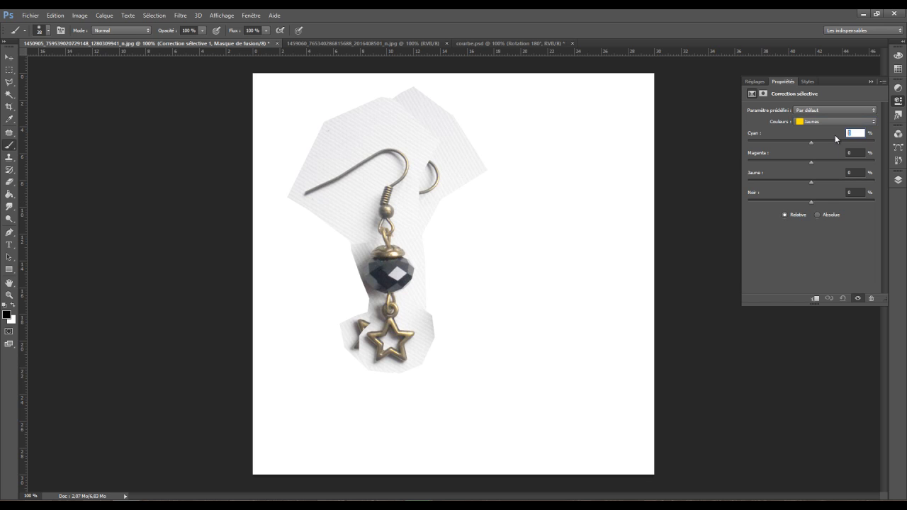
{"action": "type", "text": "-39"}
{"action": "left_click", "coordinate": [858, 172]}
{"action": "type", "text": "55"}
In the Selective Color adjustment, set the yellow component of the grays to 14%
{"action": "left_click", "coordinate": [815, 122]}
{"action": "left_click", "coordinate": [804, 184]}
{"action": "left_click", "coordinate": [856, 132]}
{"action": "left_click", "coordinate": [856, 172]}
{"action": "type", "text": "14"}
In the Selective Color adjustment, set the blacks to yellow 28% and black 38%
{"action": "left_click", "coordinate": [802, 122]}
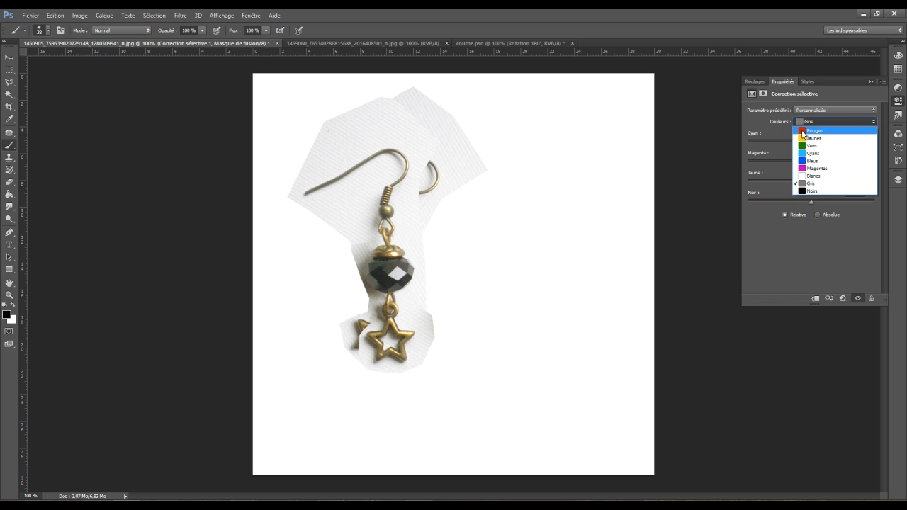
{"action": "left_click", "coordinate": [808, 192]}
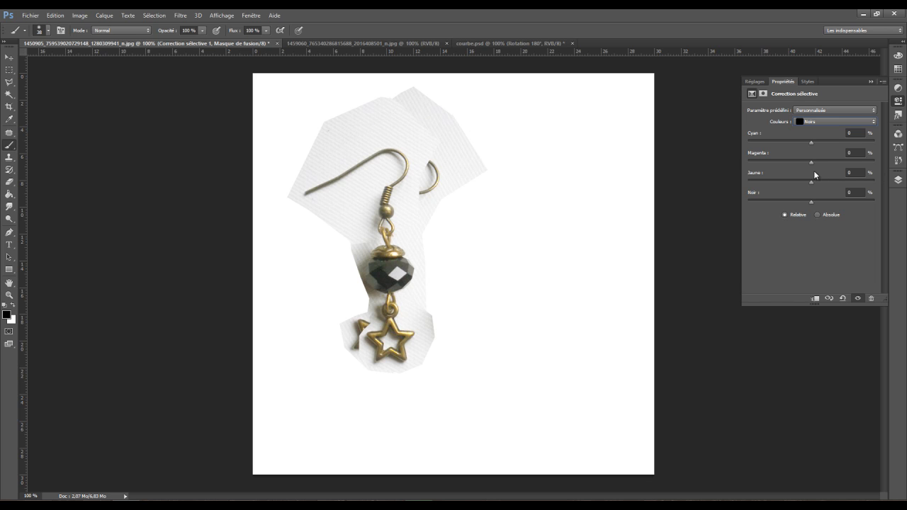
{"action": "left_click_drag", "start_coordinate": [853, 173], "coordinate": [825, 171]}
{"action": "key", "text": "Tab"}
{"action": "left_click_drag", "start_coordinate": [854, 194], "coordinate": [831, 194]}
{"action": "type", "text": "38"}
{"action": "key", "text": "Return"}
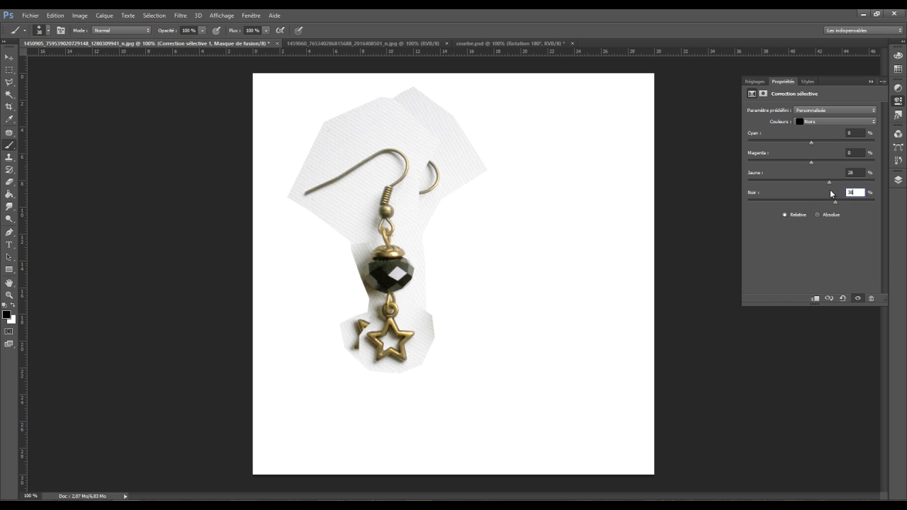
Compare the earring with the Selective Color layer hidden and shown
{"action": "left_click", "coordinate": [898, 179]}
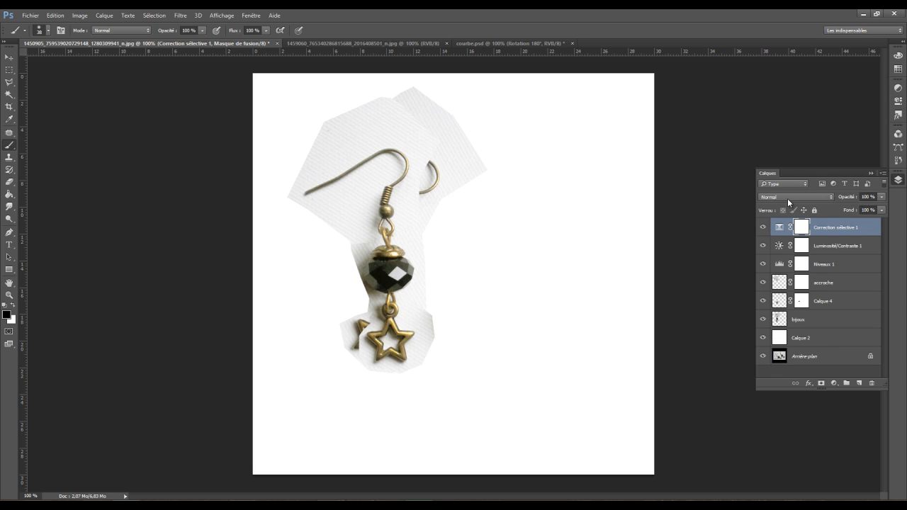
{"action": "left_click", "coordinate": [764, 227]}
{"action": "left_click", "coordinate": [763, 226]}
{"action": "left_click", "coordinate": [764, 227]}
{"action": "left_click", "coordinate": [764, 227]}
{"action": "left_click", "coordinate": [764, 227]}
{"action": "left_click", "coordinate": [764, 227]}
Duplicate the Selective Color layer, set the copy's opacity to 50% and compare it on and off
{"action": "key", "text": "ctrl+j"}
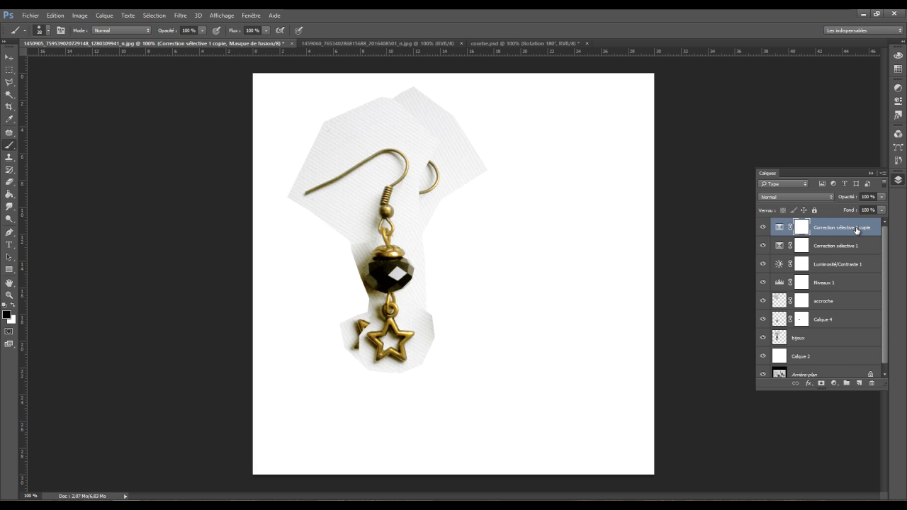
{"action": "left_click", "coordinate": [868, 196]}
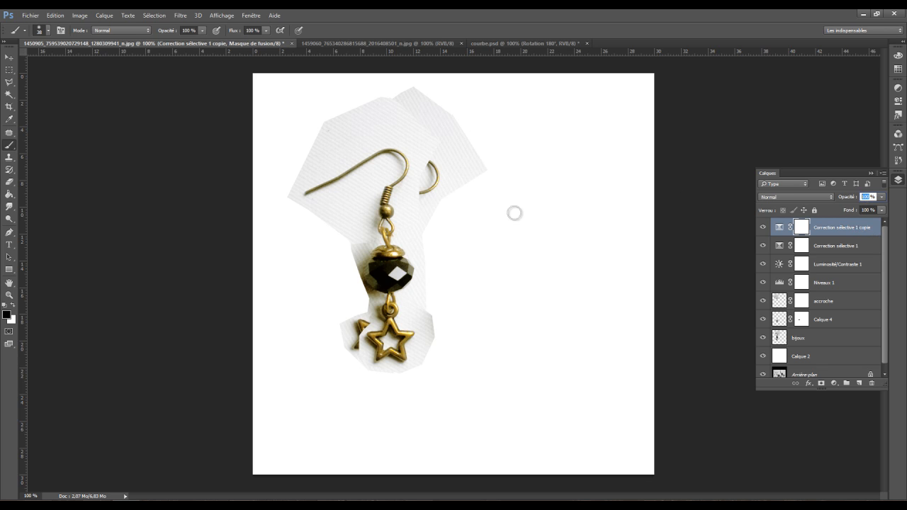
{"action": "type", "text": "50"}
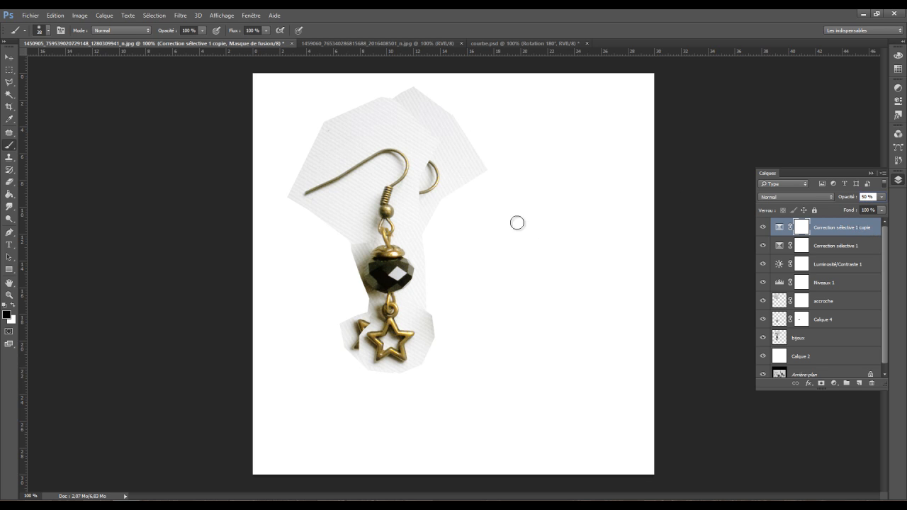
{"action": "left_click", "coordinate": [762, 227]}
{"action": "left_click", "coordinate": [761, 228]}
{"action": "left_click", "coordinate": [762, 227]}
{"action": "left_click", "coordinate": [762, 226]}
{"action": "left_click", "coordinate": [761, 227]}
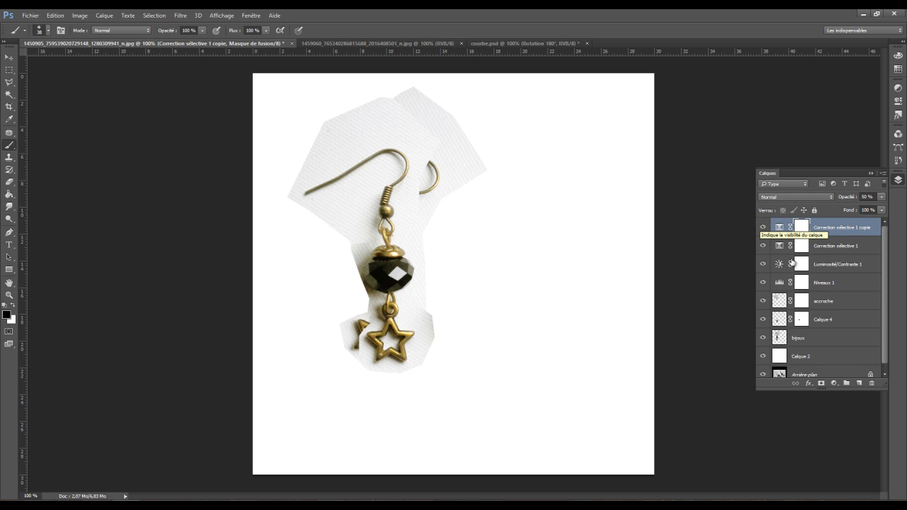
Group the layers from the Selective Color copy down to bijoux, and add a new empty layer above the group
{"action": "left_click", "coordinate": [834, 336], "text": "shift"}
{"action": "key", "text": "ctrl+g"}
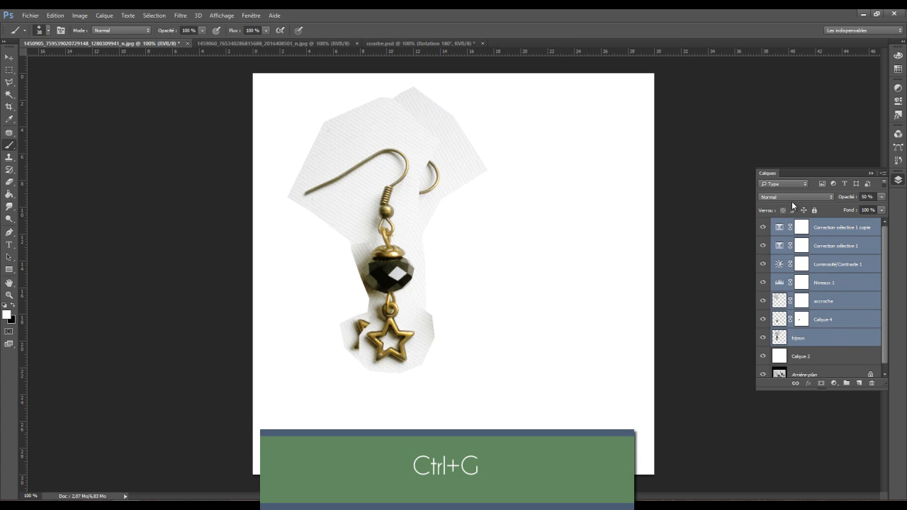
{"action": "key", "text": "ctrl+g"}
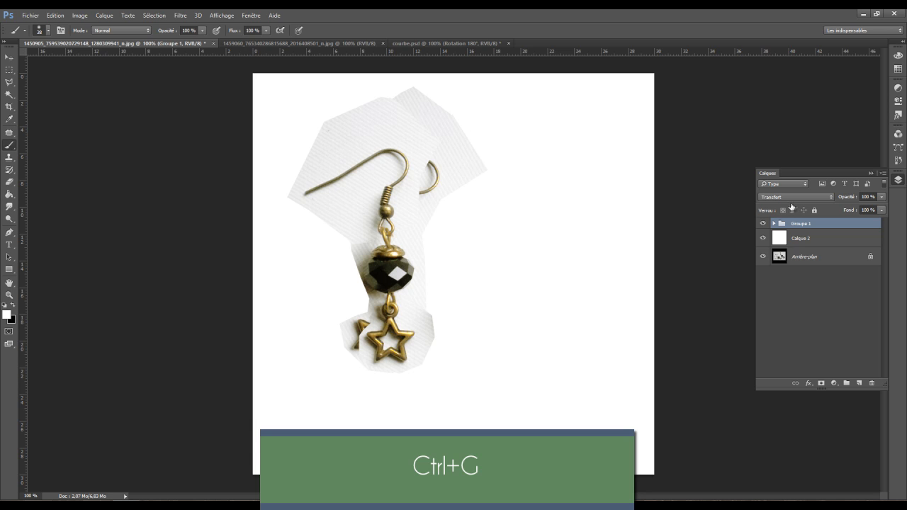
{"action": "left_click", "coordinate": [859, 383]}
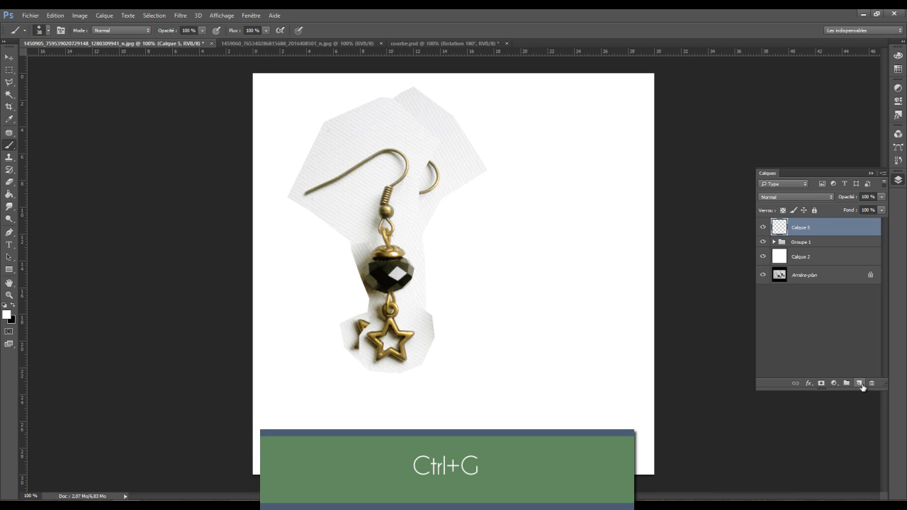
Apply the merged image to Calque 5 with Apply Image, using the RVB channel, Produit blending and 100% opacity
{"action": "left_click", "coordinate": [76, 14]}
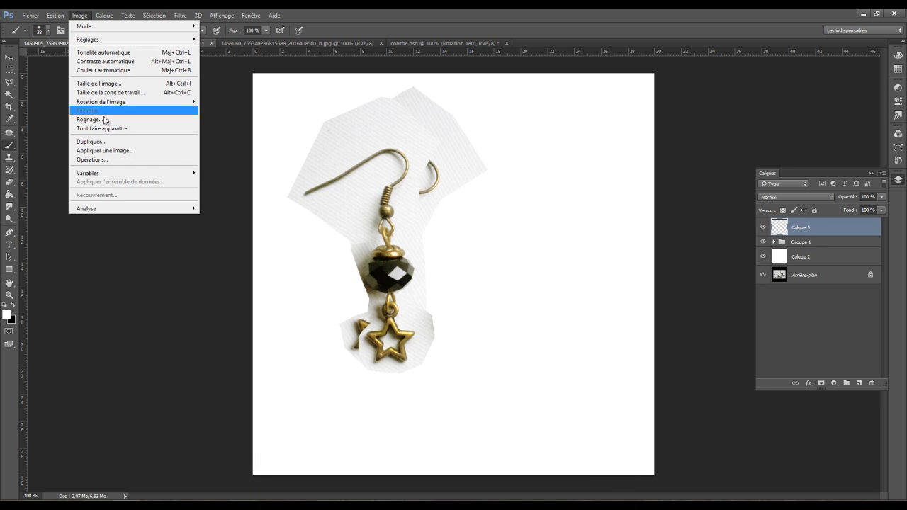
{"action": "left_click", "coordinate": [112, 151]}
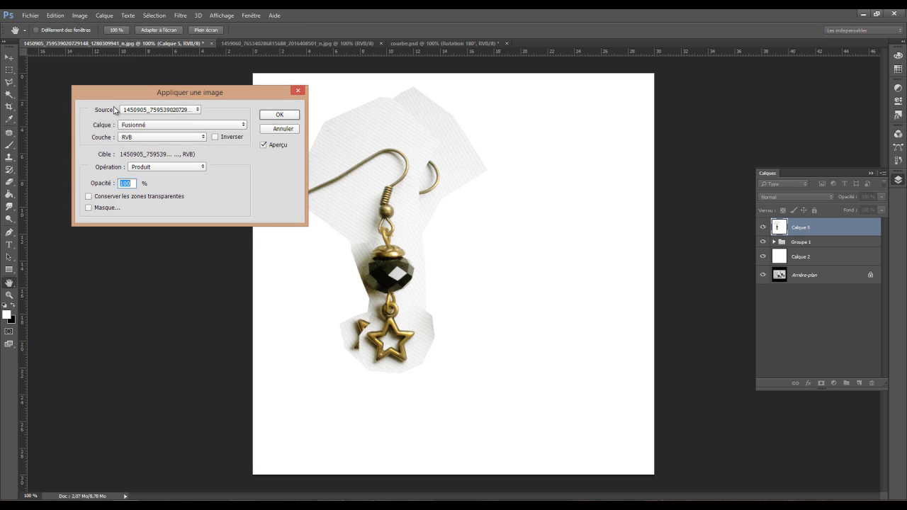
{"action": "left_click", "coordinate": [160, 110]}
{"action": "left_click", "coordinate": [163, 113]}
{"action": "left_click", "coordinate": [134, 126]}
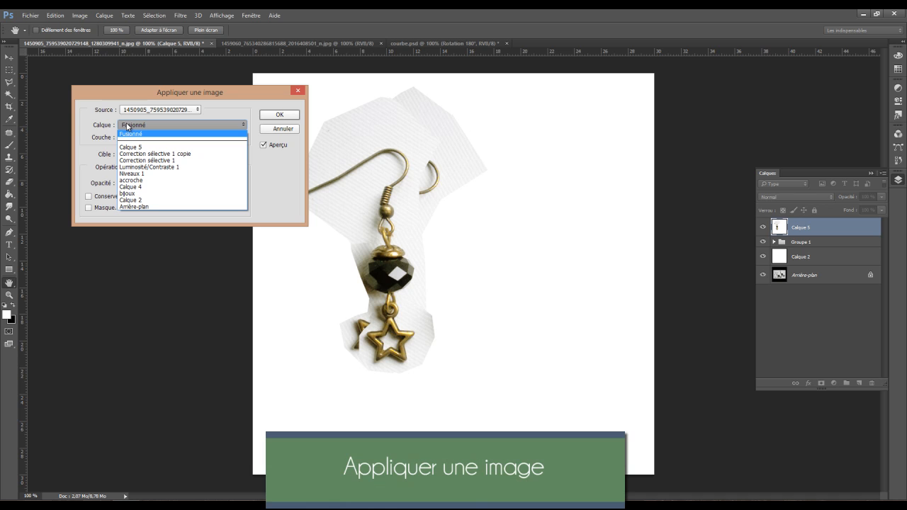
{"action": "left_click", "coordinate": [110, 122]}
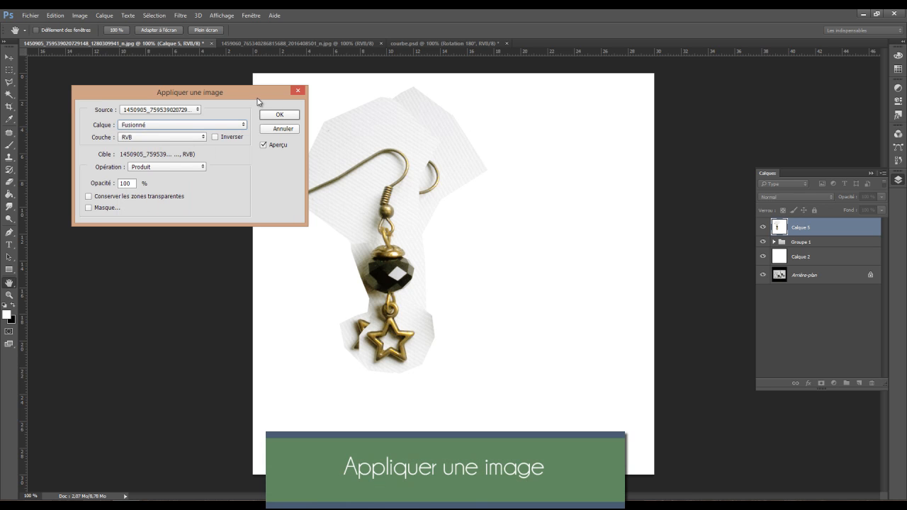
{"action": "key", "text": "Return"}
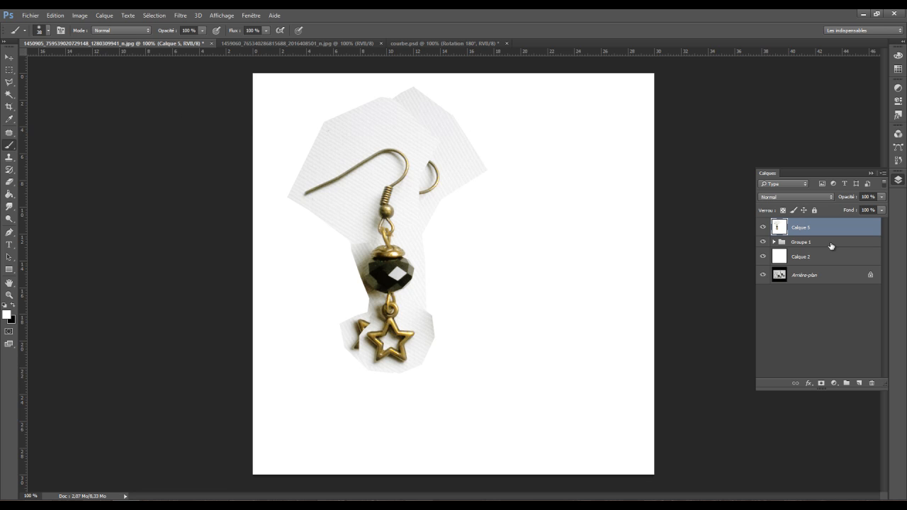
Start a Pen path at the black bead's lower left edge and trace it up over the gold cap to the link above
{"action": "left_click", "coordinate": [9, 232]}
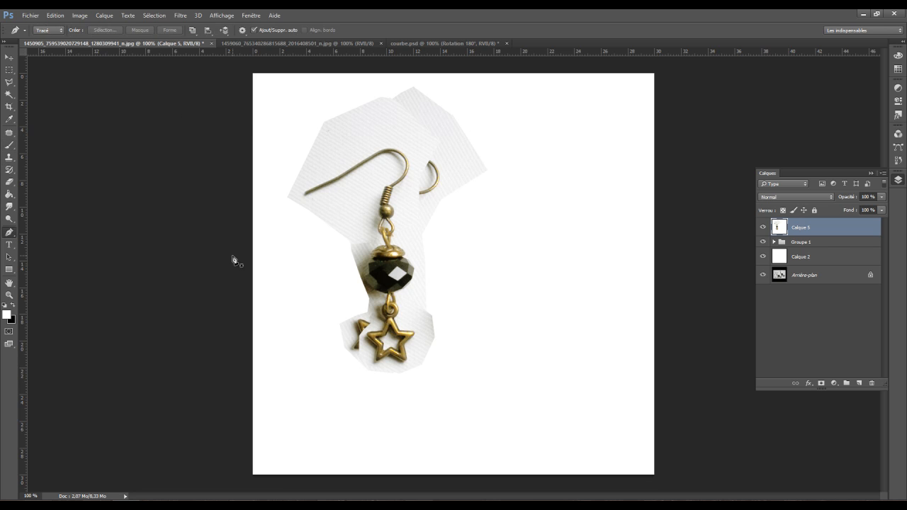
{"action": "key", "text": "ctrl+plus"}
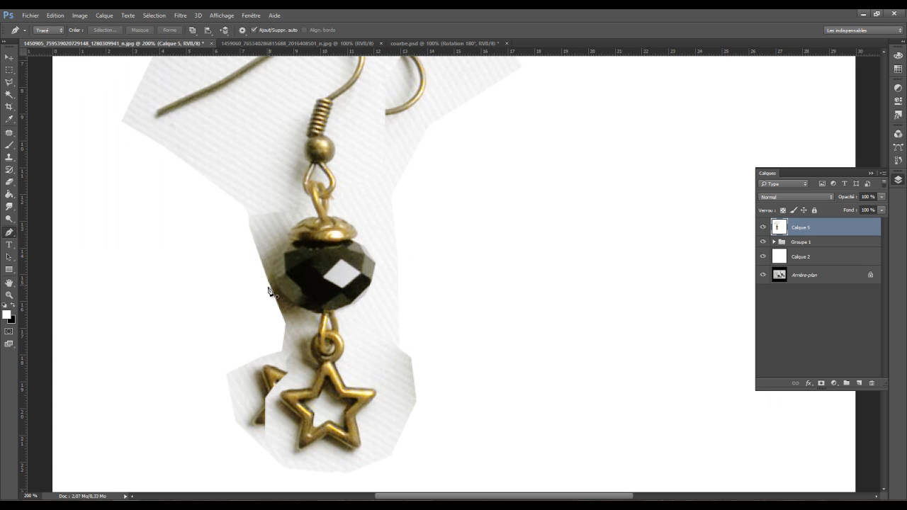
{"action": "left_click_drag", "start_coordinate": [291, 304], "coordinate": [273, 279]}
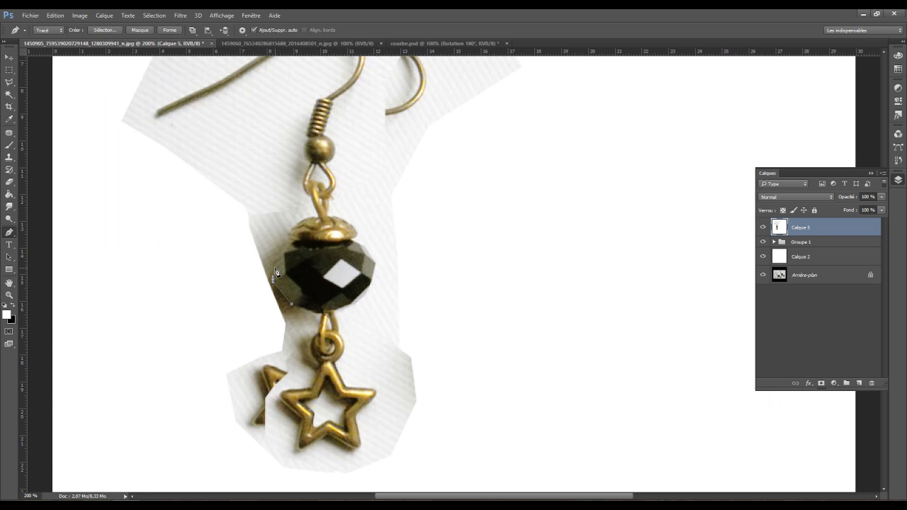
{"action": "left_click", "coordinate": [289, 235]}
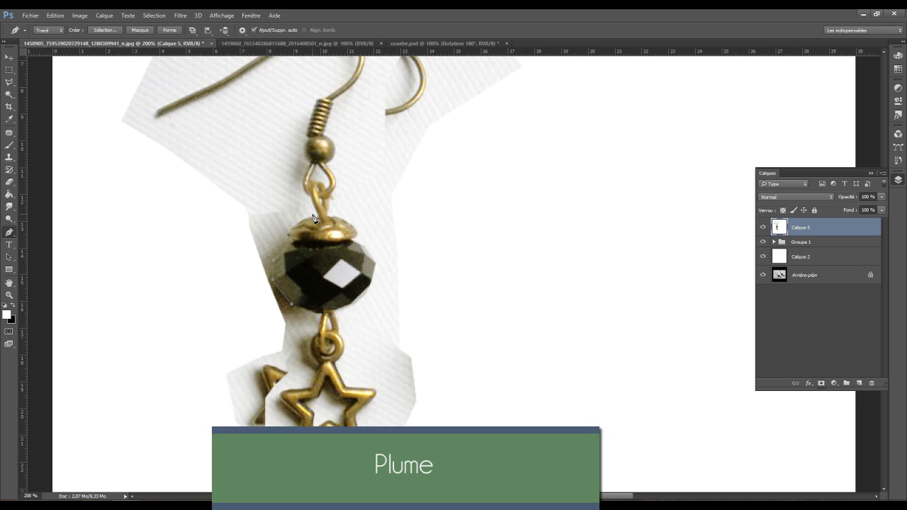
{"action": "mouse_move", "coordinate": [319, 221]}
{"action": "left_mouse_down"}
{"action": "mouse_move", "coordinate": [341, 222]}
{"action": "mouse_move", "coordinate": [319, 217]}
{"action": "left_mouse_up"}
{"action": "left_click", "coordinate": [313, 199]}
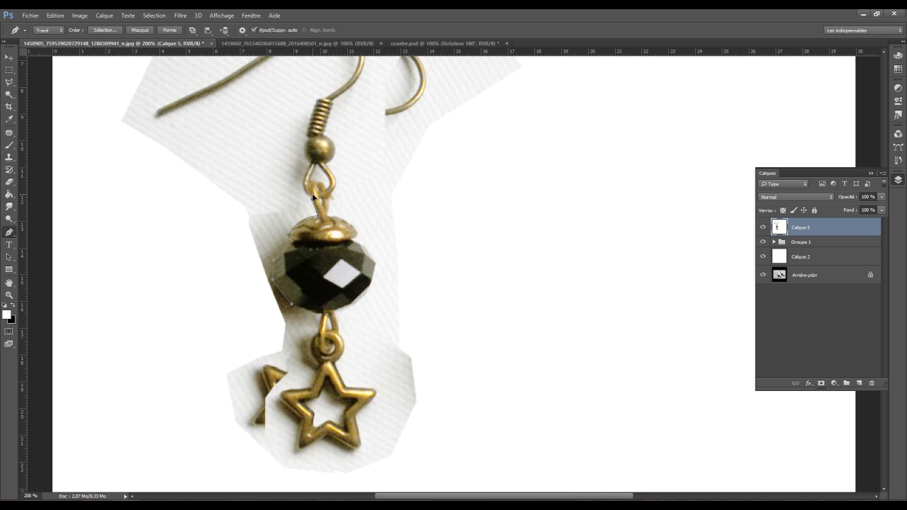
{"action": "left_click", "coordinate": [309, 196], "text": "alt"}
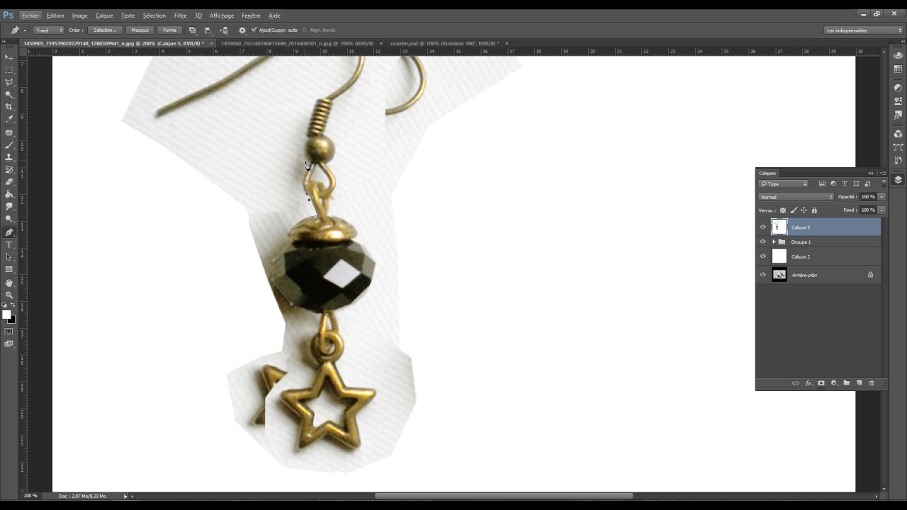
Continue the path up the left side of the wire loop, small gold ball and coil to the hook's base
{"action": "left_click_drag", "start_coordinate": [305, 171], "coordinate": [313, 162]}
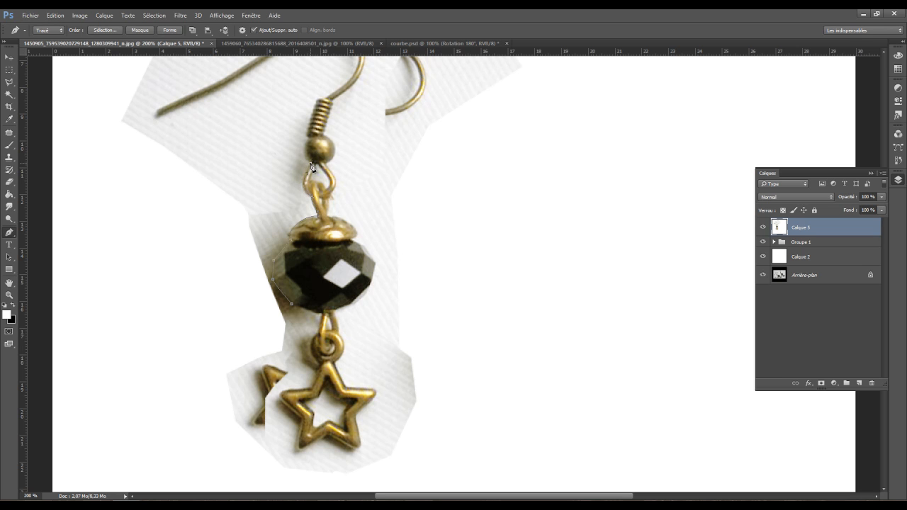
{"action": "scroll", "coordinate": [312, 168], "scroll_direction": "up", "scroll_amount": 1}
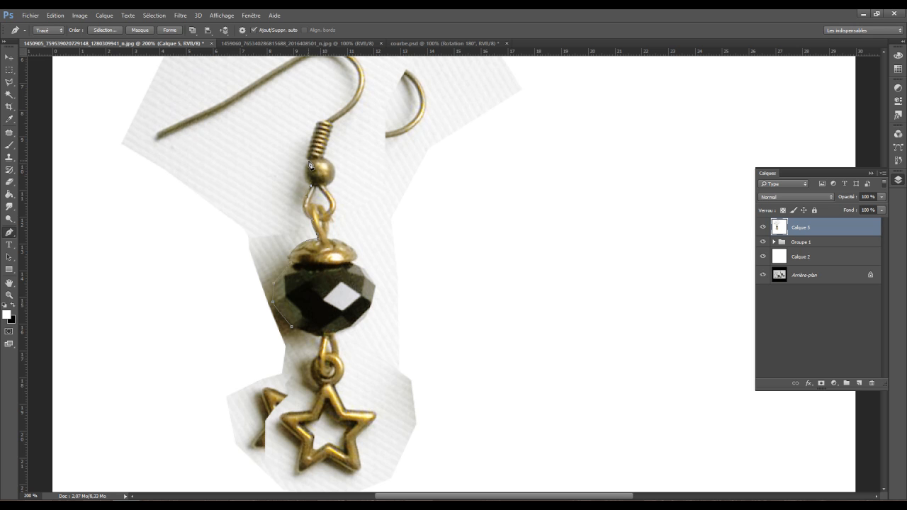
{"action": "left_click_drag", "start_coordinate": [310, 163], "coordinate": [321, 152]}
{"action": "left_click", "coordinate": [309, 161], "text": "alt"}
{"action": "scroll", "coordinate": [309, 162], "scroll_direction": "up", "scroll_amount": 1}
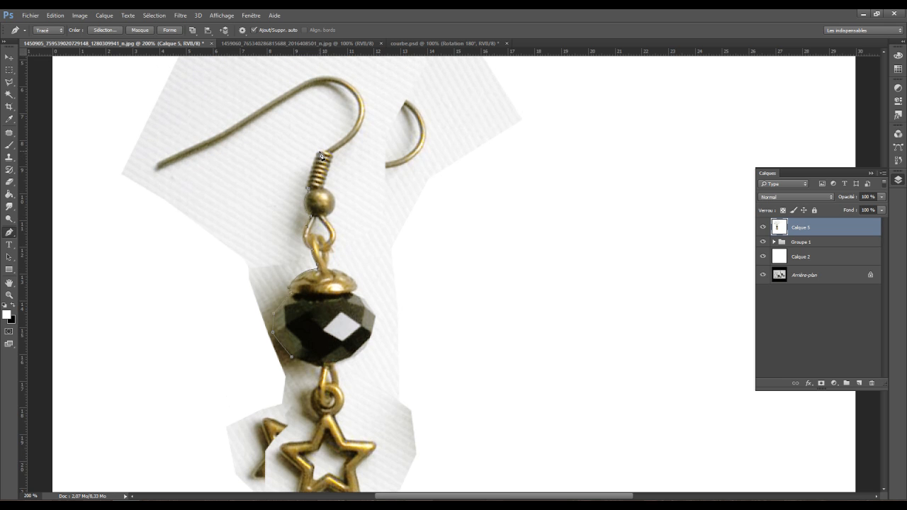
{"action": "left_click_drag", "start_coordinate": [314, 153], "coordinate": [358, 123]}
{"action": "left_click", "coordinate": [324, 151]}
Trace the hook wire with the path, going out to its tip and back around the curve to the coil
{"action": "left_click", "coordinate": [351, 131], "text": "alt"}
{"action": "left_click_drag", "start_coordinate": [335, 82], "coordinate": [296, 63]}
{"action": "left_click", "coordinate": [336, 83], "text": "alt"}
{"action": "left_click", "coordinate": [160, 182]}
{"action": "key", "text": "ctrl+z"}
{"action": "left_click_drag", "start_coordinate": [164, 162], "coordinate": [172, 157]}
{"action": "left_click", "coordinate": [222, 137]}
{"action": "left_click", "coordinate": [308, 82]}
{"action": "left_click_drag", "start_coordinate": [358, 90], "coordinate": [372, 114]}
{"action": "left_click", "coordinate": [358, 91], "text": "alt"}
{"action": "left_click_drag", "start_coordinate": [352, 144], "coordinate": [322, 168]}
Continue the path down the right side of the coil, small ball, wire loop and gold cap
{"action": "left_click", "coordinate": [333, 157]}
{"action": "left_click_drag", "start_coordinate": [334, 205], "coordinate": [318, 216]}
{"action": "left_click", "coordinate": [335, 204], "text": "alt"}
{"action": "left_click_drag", "start_coordinate": [329, 250], "coordinate": [321, 259]}
{"action": "left_click", "coordinate": [327, 268]}
{"action": "left_click_drag", "start_coordinate": [355, 282], "coordinate": [350, 296]}
{"action": "left_click", "coordinate": [351, 294]}
Trace the path along the black bead's right edge down to the link below it
{"action": "left_click", "coordinate": [364, 299]}
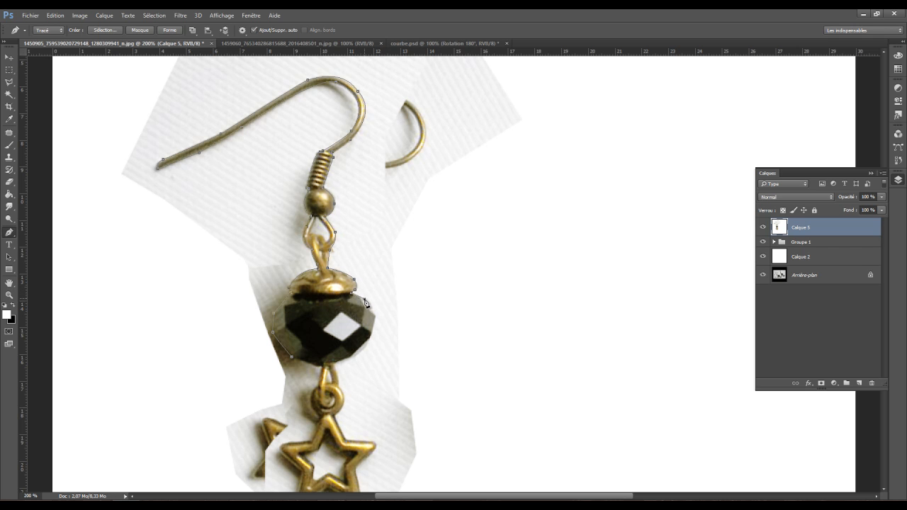
{"action": "left_click", "coordinate": [376, 313]}
{"action": "left_click", "coordinate": [371, 332]}
{"action": "left_click", "coordinate": [366, 347]}
{"action": "left_click", "coordinate": [338, 373]}
{"action": "scroll", "coordinate": [339, 394], "scroll_direction": "down", "scroll_amount": 1}
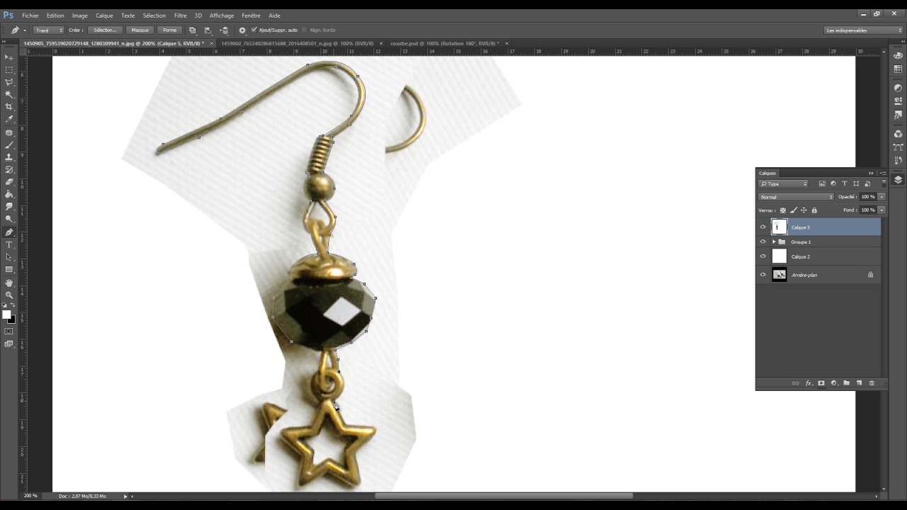
Trace the path around the star pendant and up the left side of its ring to complete the earring outline
{"action": "left_click_drag", "start_coordinate": [337, 403], "coordinate": [351, 387]}
{"action": "left_click", "coordinate": [348, 429]}
{"action": "scroll", "coordinate": [349, 426], "scroll_direction": "down", "scroll_amount": 2}
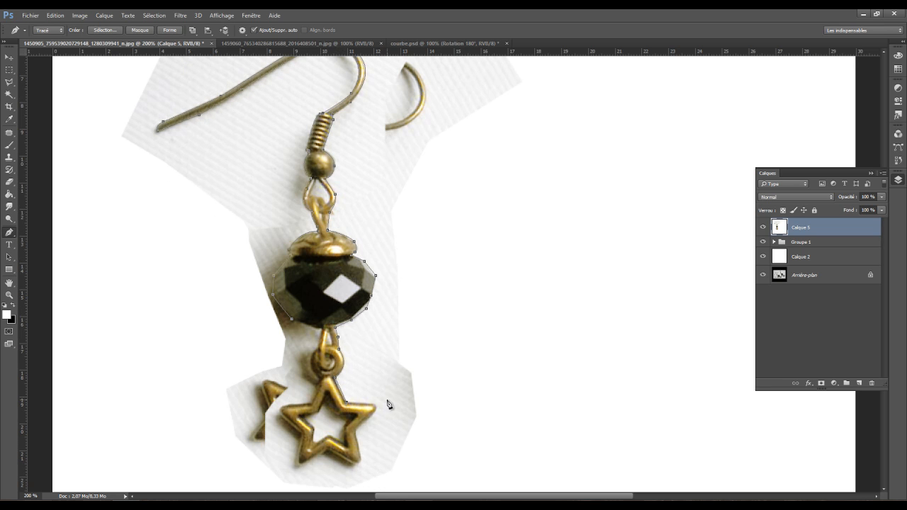
{"action": "left_click", "coordinate": [374, 404]}
{"action": "left_click_drag", "start_coordinate": [359, 423], "coordinate": [359, 429]}
{"action": "scroll", "coordinate": [359, 429], "scroll_direction": "down", "scroll_amount": 2}
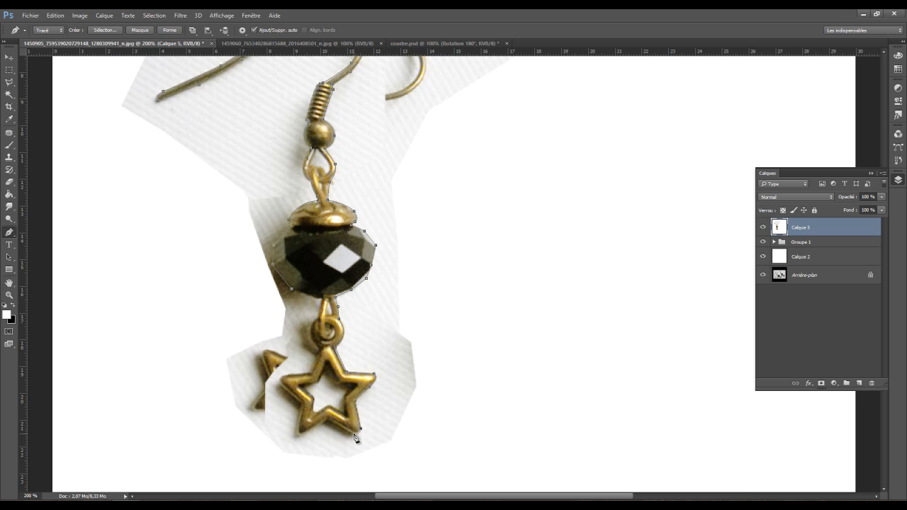
{"action": "key", "text": "ctrl+alt+z"}
{"action": "left_click", "coordinate": [320, 350]}
{"action": "left_click_drag", "start_coordinate": [320, 319], "coordinate": [339, 309]}
{"action": "left_click", "coordinate": [320, 319], "text": "alt"}
Mask Calque 5 with a selection made from the earring path, and hide Groupe 1
{"action": "key", "text": "ctrl+minus"}
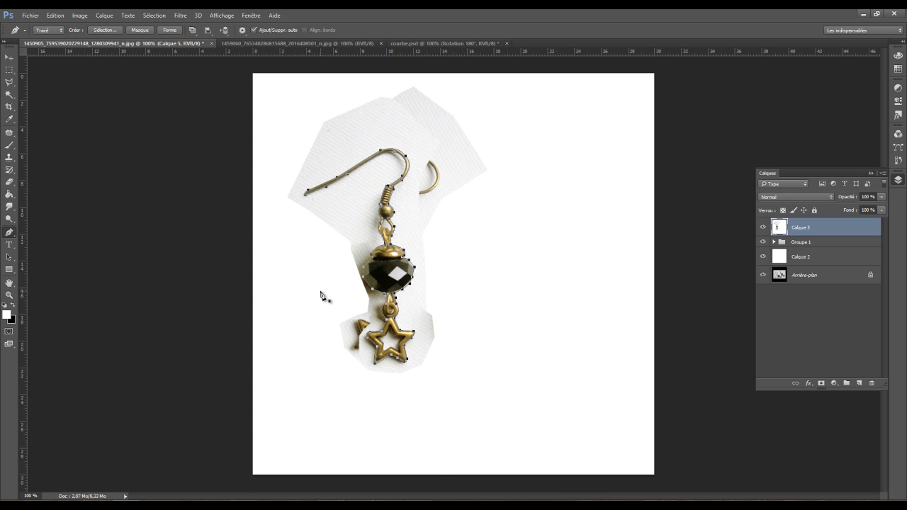
{"action": "right_click", "coordinate": [320, 296]}
{"action": "left_click", "coordinate": [355, 330]}
{"action": "left_click", "coordinate": [479, 65]}
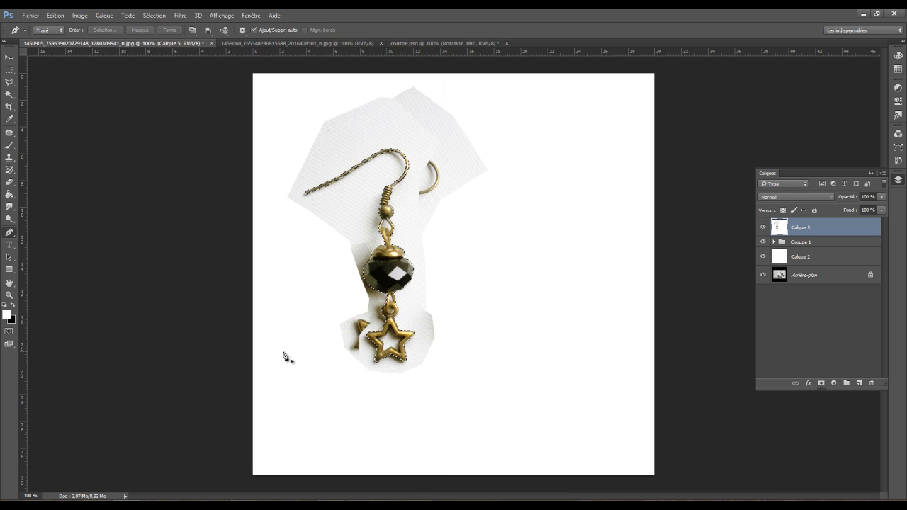
{"action": "left_click", "coordinate": [822, 384]}
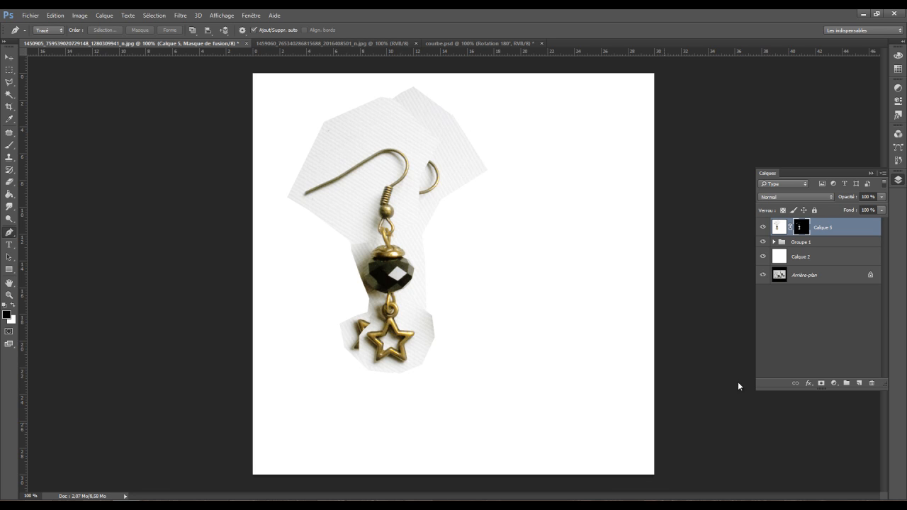
{"action": "left_click", "coordinate": [760, 243]}
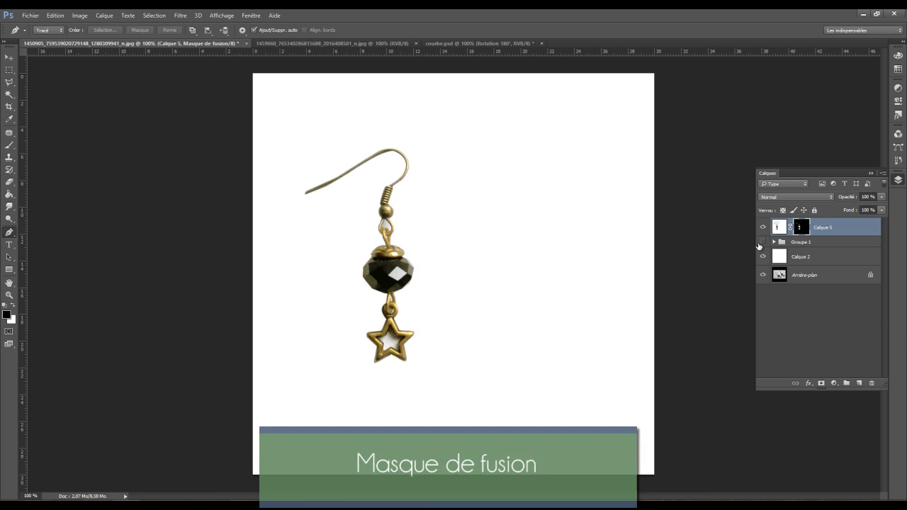
Draw a closed Pen path along the inner edge of the star pendant's opening
{"action": "key", "text": "ctrl+plus"}
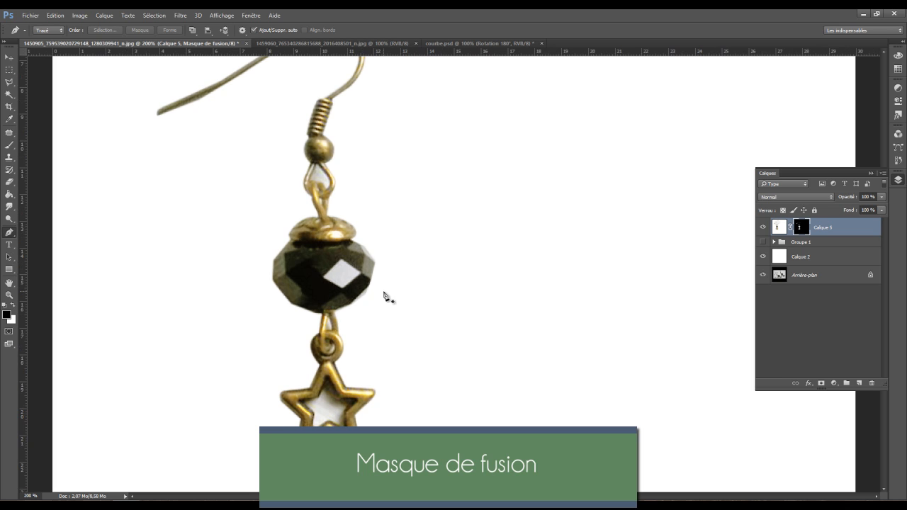
{"action": "left_click", "coordinate": [328, 380]}
{"action": "left_click", "coordinate": [337, 398]}
{"action": "left_click", "coordinate": [352, 399]}
{"action": "left_click", "coordinate": [346, 430]}
{"action": "left_click", "coordinate": [328, 420]}
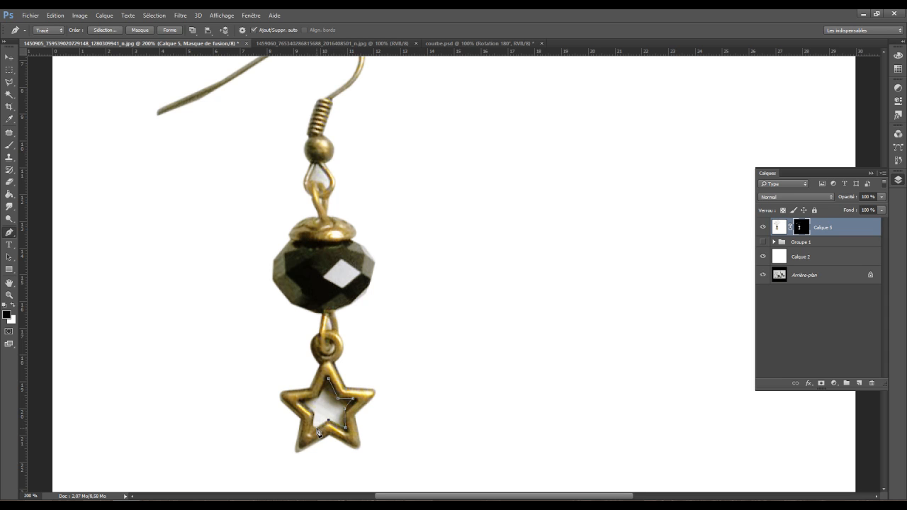
{"action": "left_click", "coordinate": [329, 383]}
Draw closed paths around the openings in the link below the bead and the wire loop under the small ball
{"action": "scroll", "coordinate": [328, 333], "scroll_direction": "up", "scroll_amount": 2}
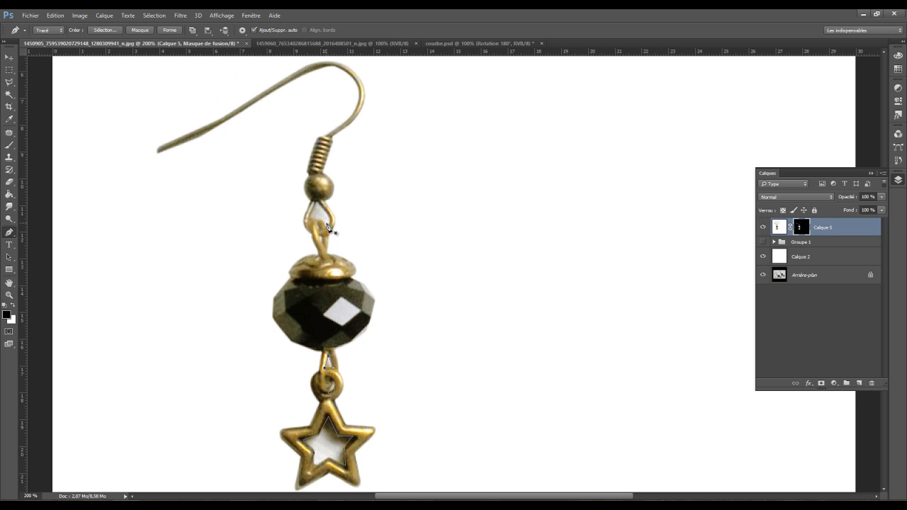
{"action": "left_click_drag", "start_coordinate": [322, 213], "coordinate": [328, 216]}
{"action": "left_click", "coordinate": [317, 203]}
{"action": "left_click", "coordinate": [310, 219]}
{"action": "left_click", "coordinate": [327, 226]}
Merge the shape components of the paths drawn around the earring's openings
{"action": "right_click", "coordinate": [330, 226]}
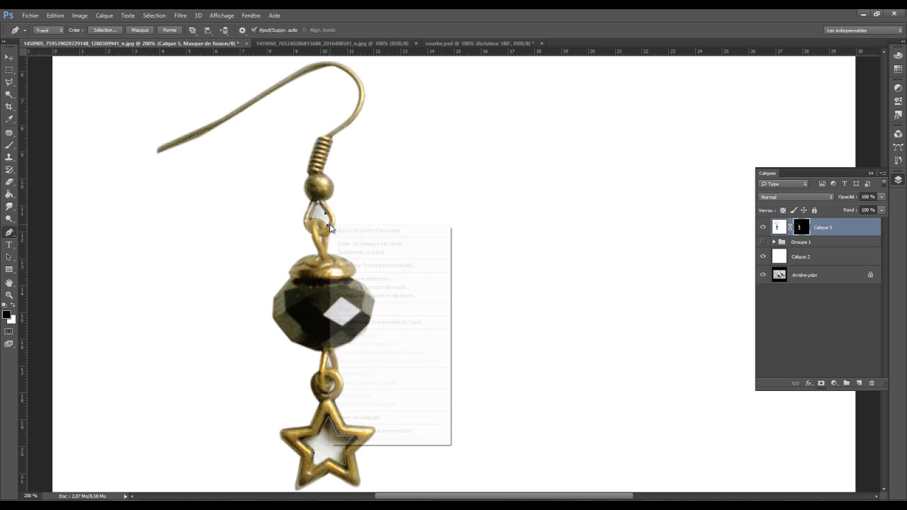
{"action": "left_click", "coordinate": [196, 30]}
{"action": "left_click", "coordinate": [197, 30]}
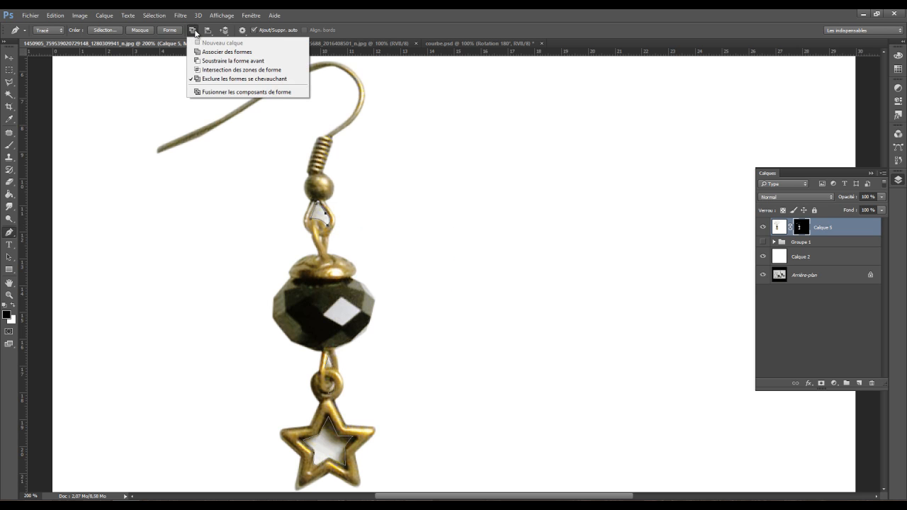
{"action": "left_click", "coordinate": [238, 91]}
{"action": "key", "text": "ctrl+minus"}
{"action": "key", "text": "ctrl+minus"}
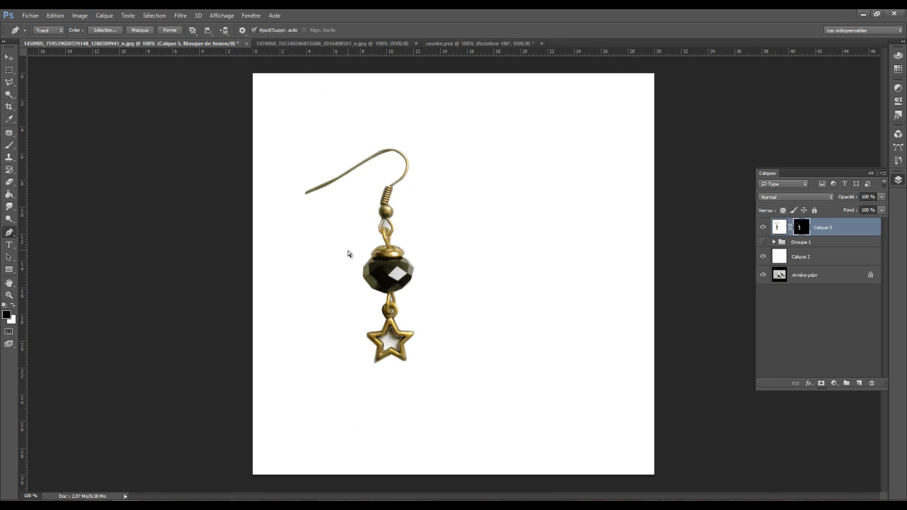
Convert the opening paths into a selection and fill it with black on Calque 5's mask to remove the leftover background
{"action": "right_click", "coordinate": [348, 255]}
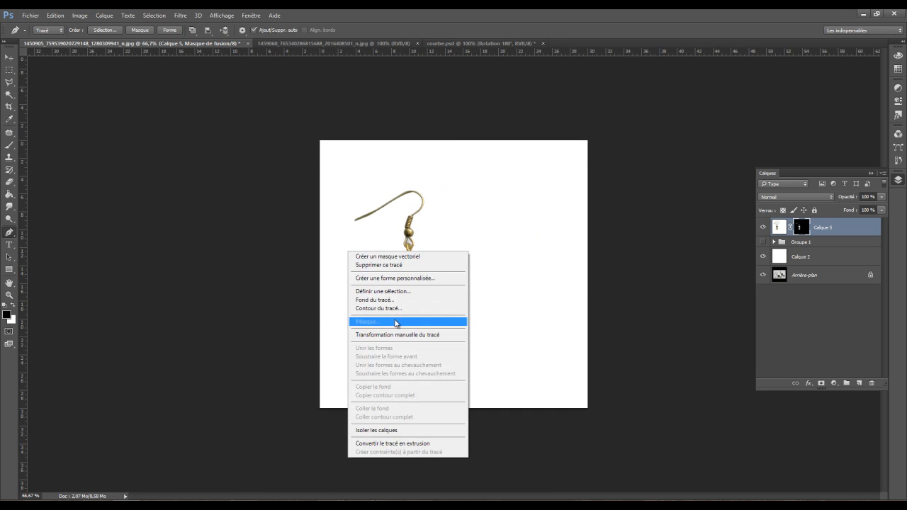
{"action": "left_click", "coordinate": [394, 291]}
{"action": "key", "text": "Return"}
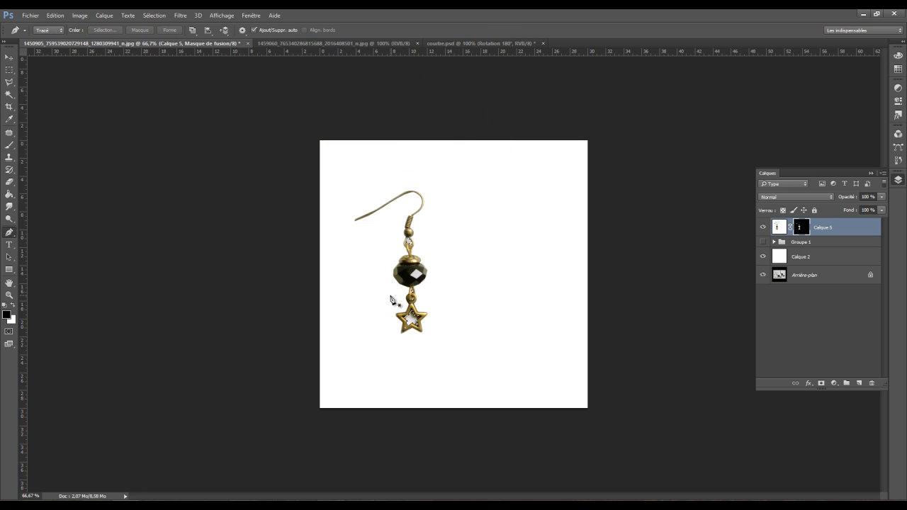
{"action": "key", "text": "x"}
{"action": "key", "text": "ctrl+plus"}
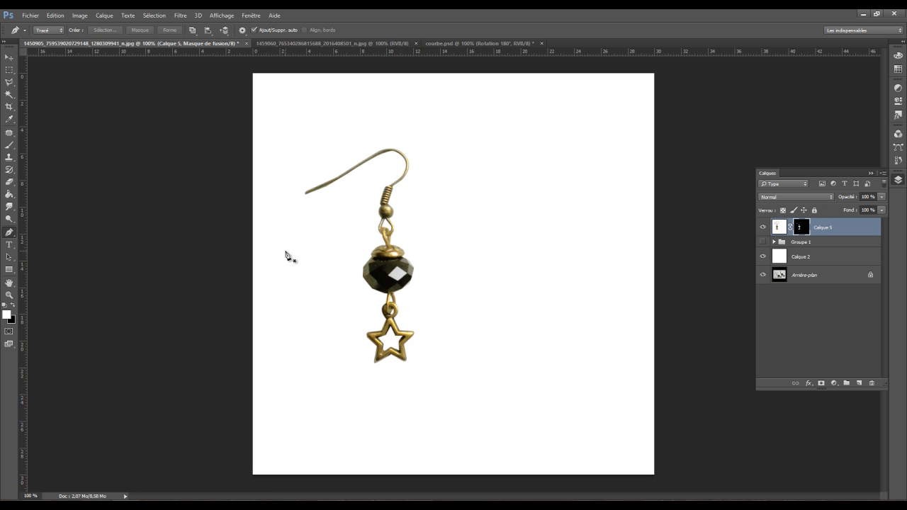
Duplicate Calque 5, hide the original and rename the copy "net"
{"action": "key", "text": "ctrl+j"}
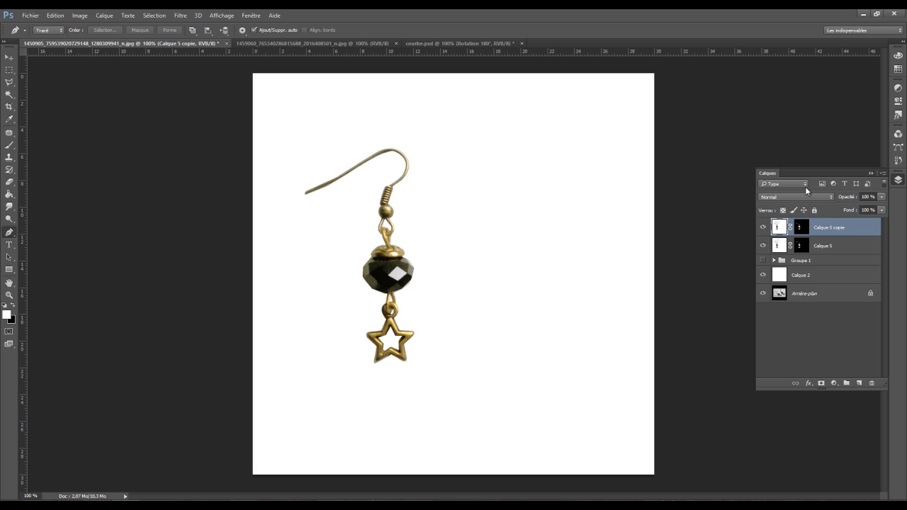
{"action": "left_click", "coordinate": [764, 246]}
{"action": "double_click", "coordinate": [838, 229]}
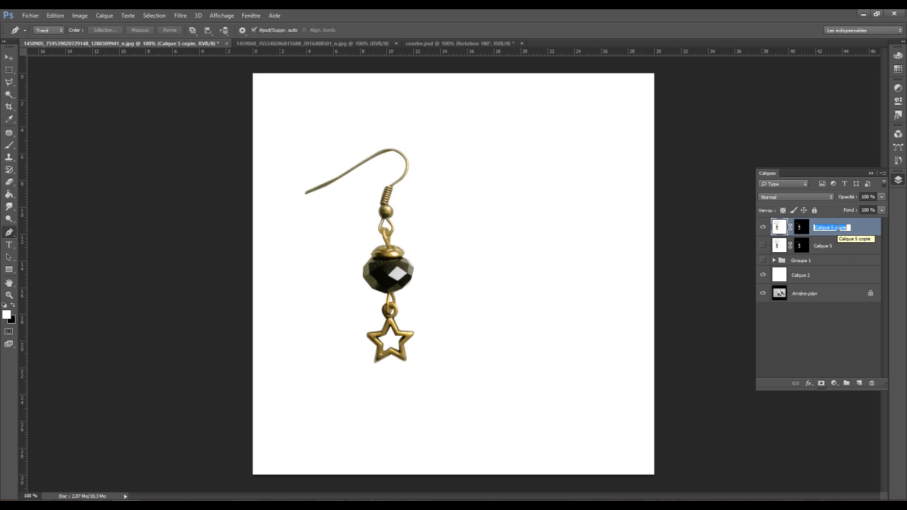
{"action": "type", "text": "m"}
{"action": "key", "text": "Return"}
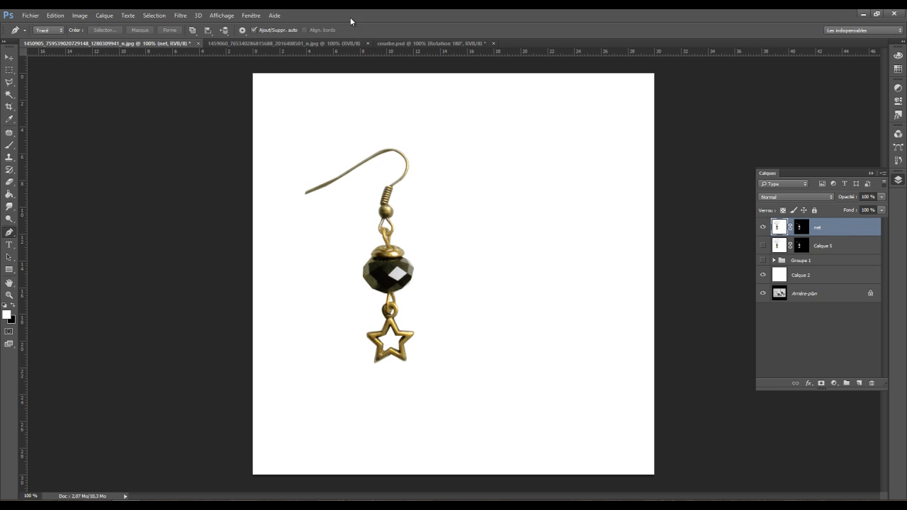
Apply the Plus net sharpening filter to the net layer
{"action": "left_click", "coordinate": [179, 15]}
{"action": "mouse_move", "coordinate": [209, 174]}
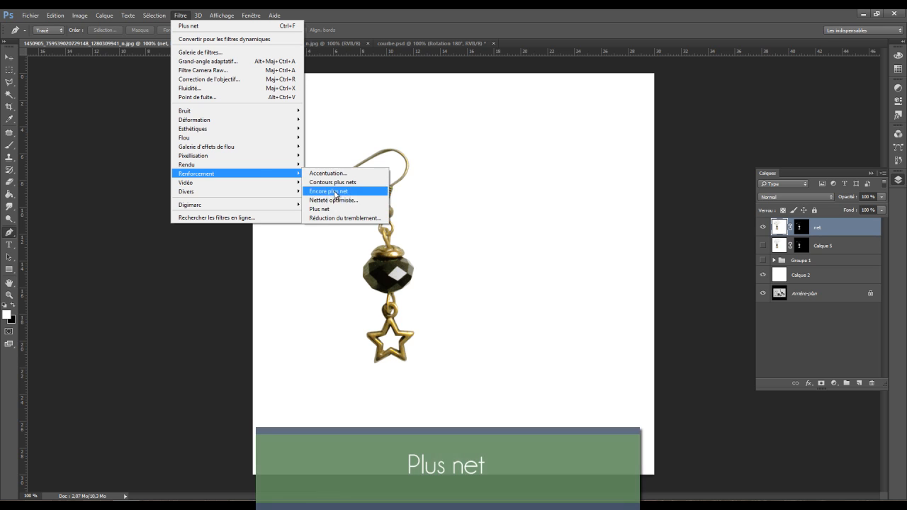
{"action": "left_click", "coordinate": [327, 210]}
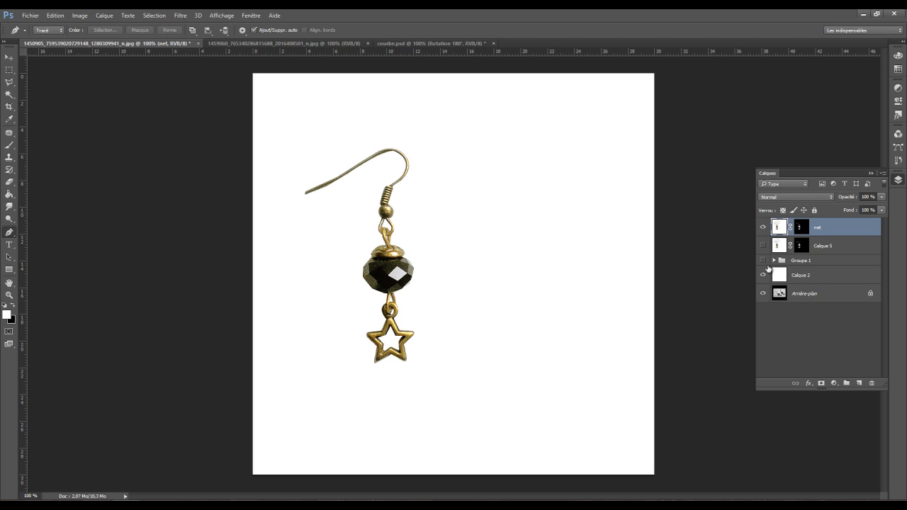
Duplicate the net layer and rename the copy "densité"
{"action": "key", "text": "ctrl+j"}
{"action": "double_click", "coordinate": [818, 228]}
{"action": "type", "text": "demsité"}
{"action": "key", "text": "Return"}
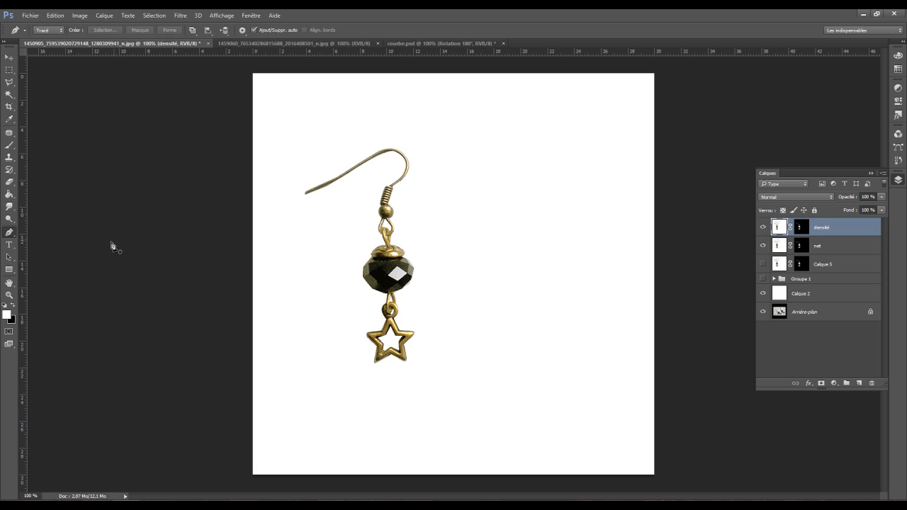
Retouch the earring on the densité layer with the Dodge and Burn tools at 50% midtone exposure, and compare before and after
{"action": "left_click", "coordinate": [10, 219]}
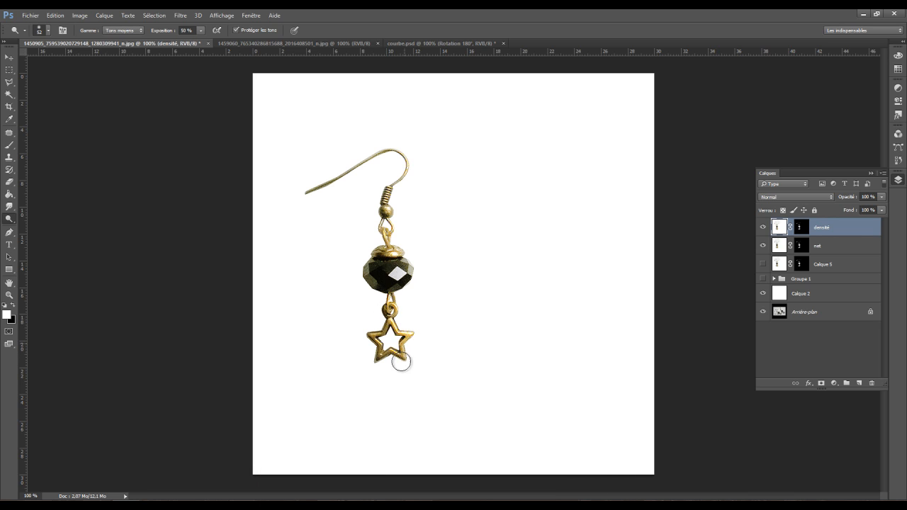
{"action": "right_click", "coordinate": [9, 218]}
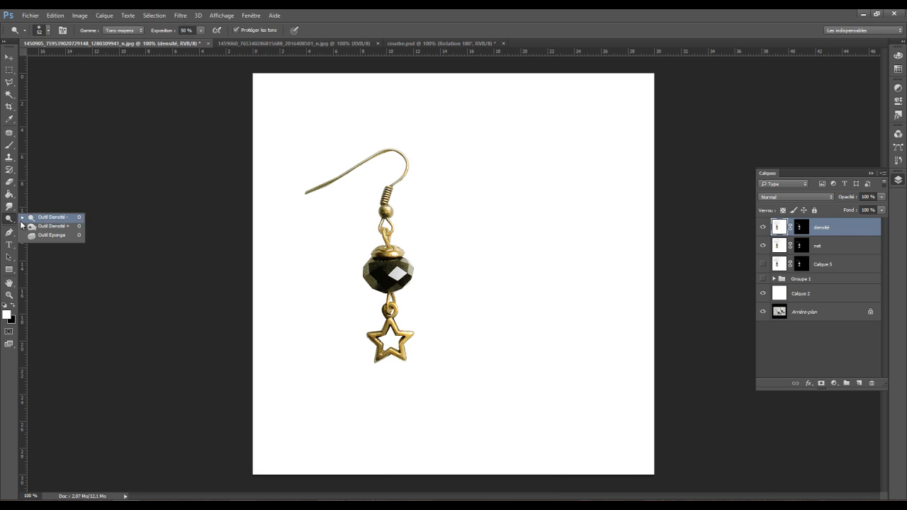
{"action": "left_click", "coordinate": [35, 235]}
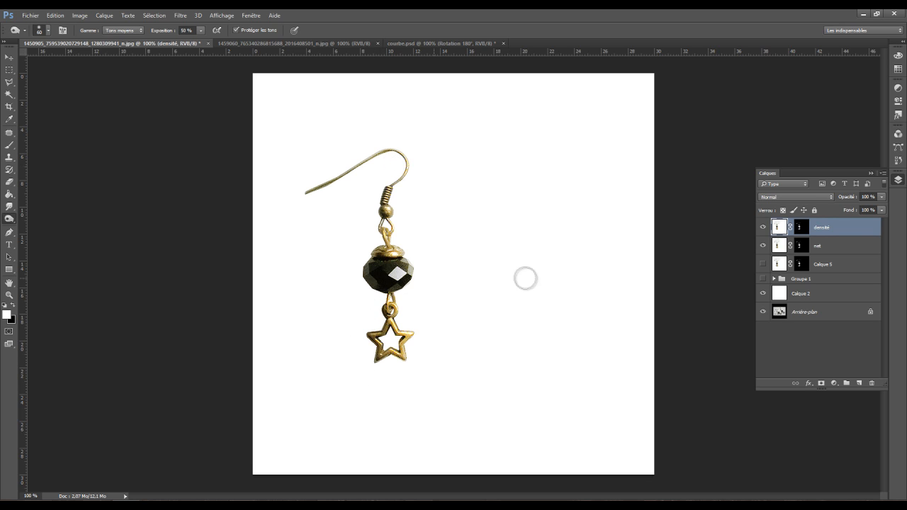
{"action": "left_click", "coordinate": [764, 228]}
{"action": "left_click", "coordinate": [764, 228]}
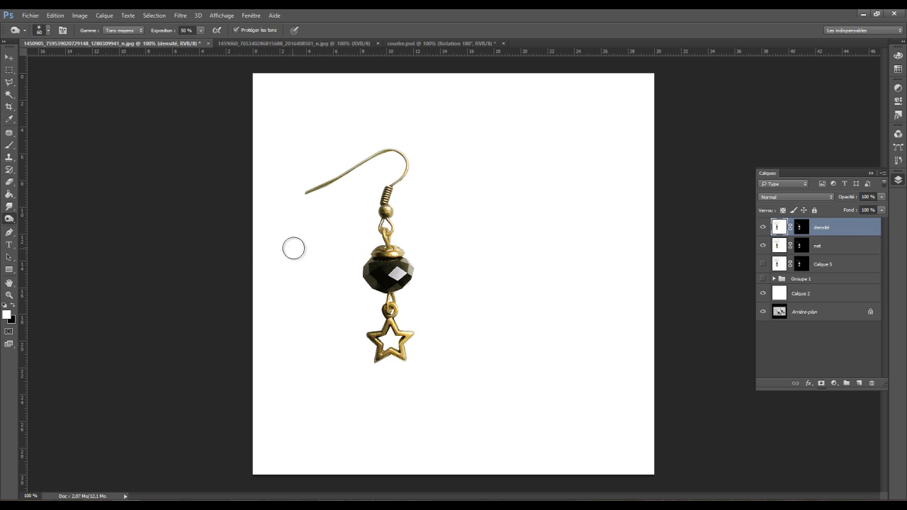
Add a Luminosité/Contraste adjustment layer with brightness 11 and contrast 28
{"action": "left_click", "coordinate": [834, 385]}
{"action": "left_click", "coordinate": [841, 244]}
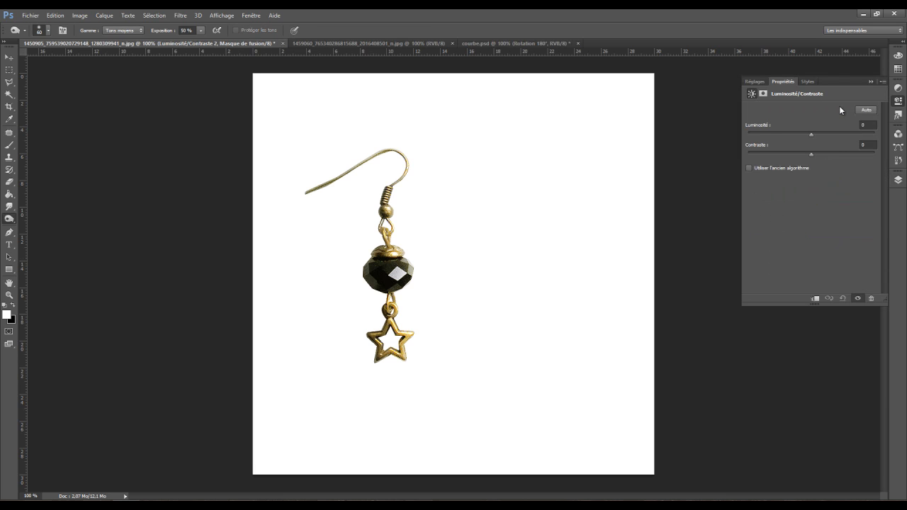
{"action": "left_click", "coordinate": [869, 124]}
{"action": "type", "text": "11"}
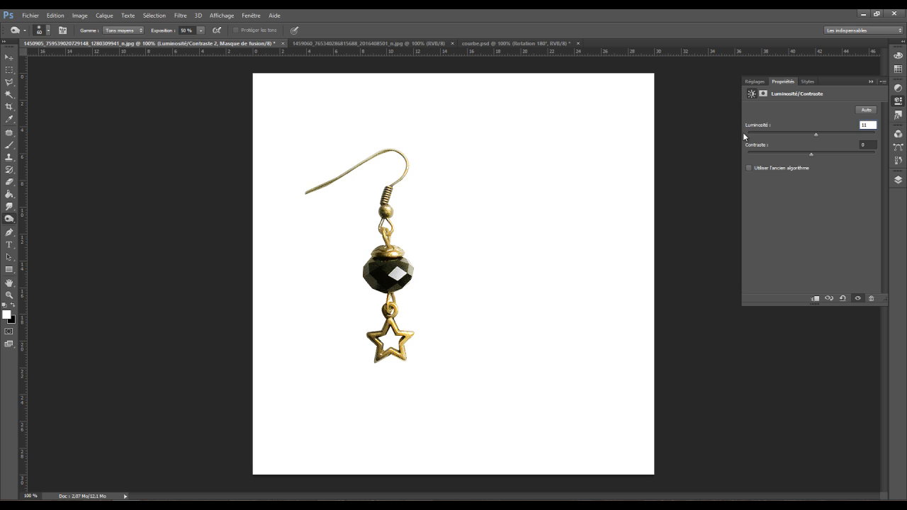
{"action": "left_click_drag", "start_coordinate": [873, 153], "coordinate": [864, 154]}
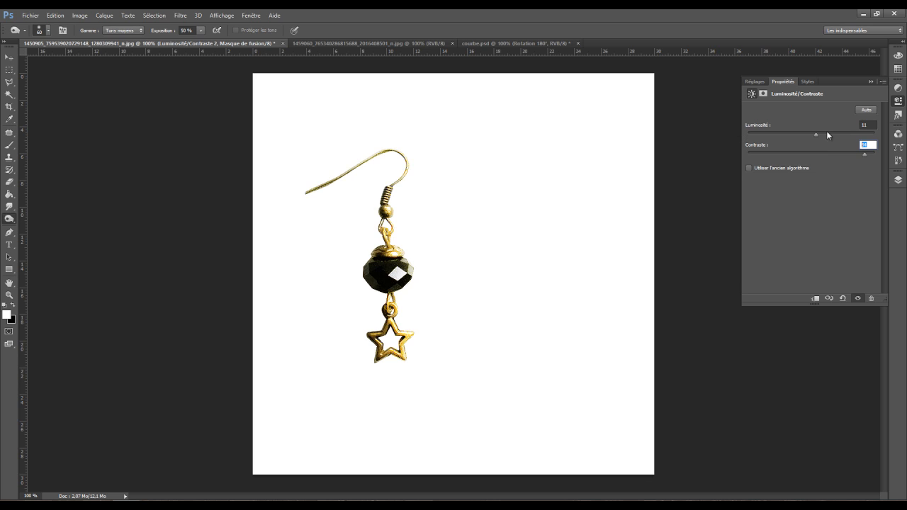
{"action": "type", "text": "28"}
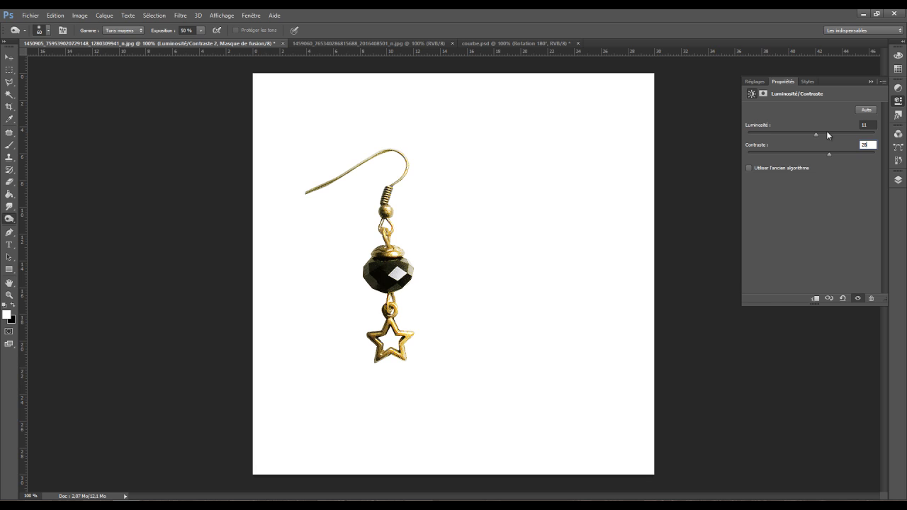
Add a Correction sélective adjustment layer and set its Gris to Jaune -17% and Noir 5%
{"action": "left_click", "coordinate": [898, 178]}
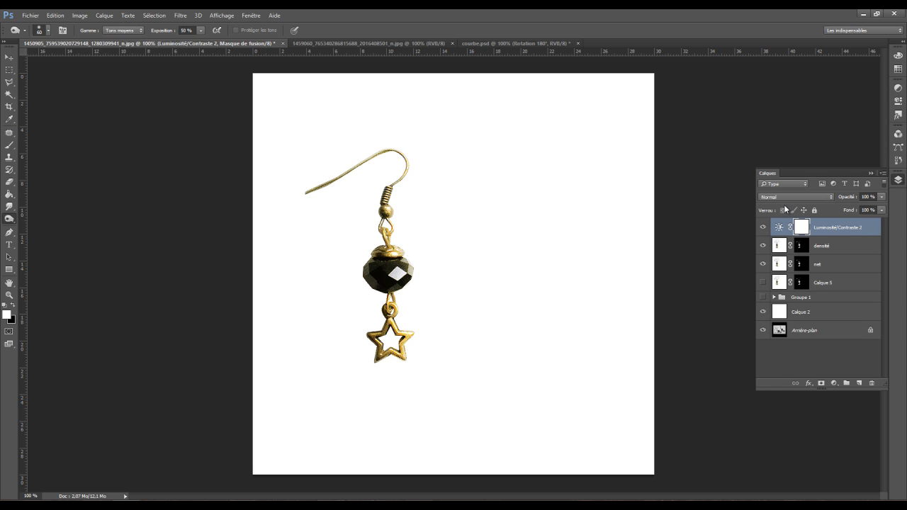
{"action": "left_click", "coordinate": [833, 383]}
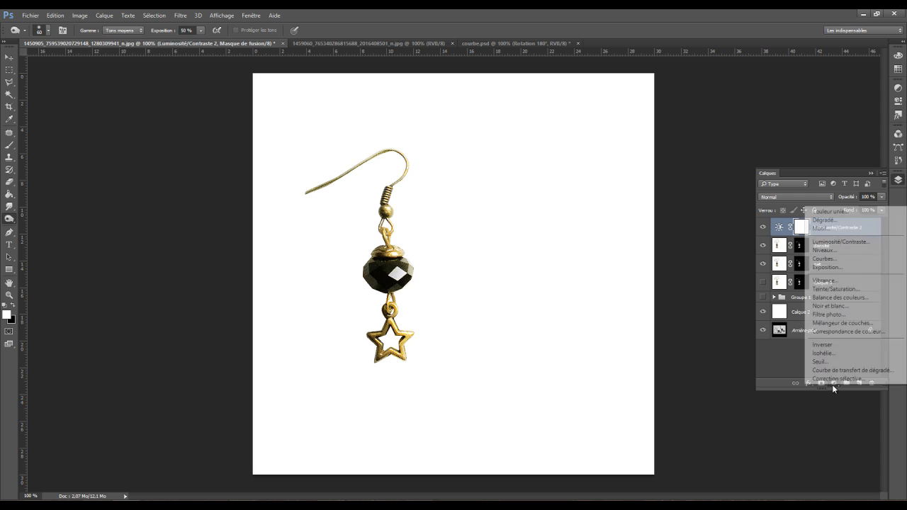
{"action": "left_click", "coordinate": [834, 383]}
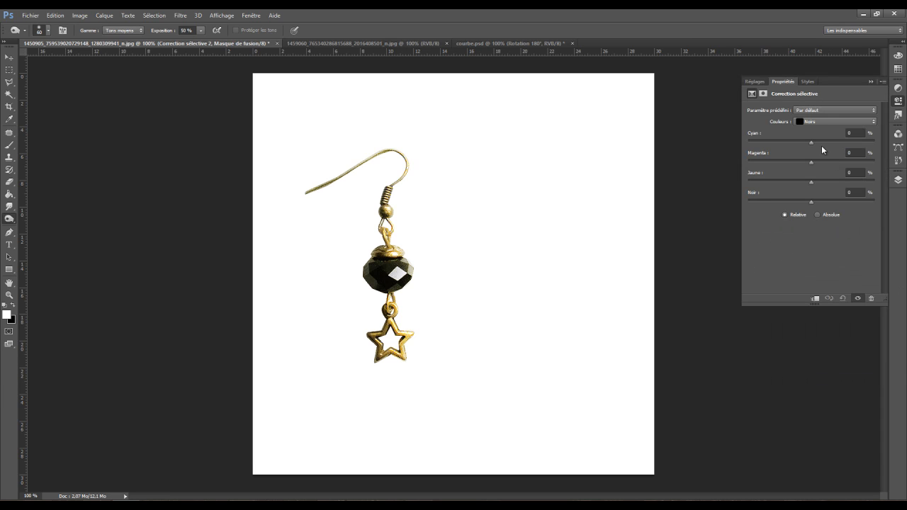
{"action": "left_click", "coordinate": [812, 122]}
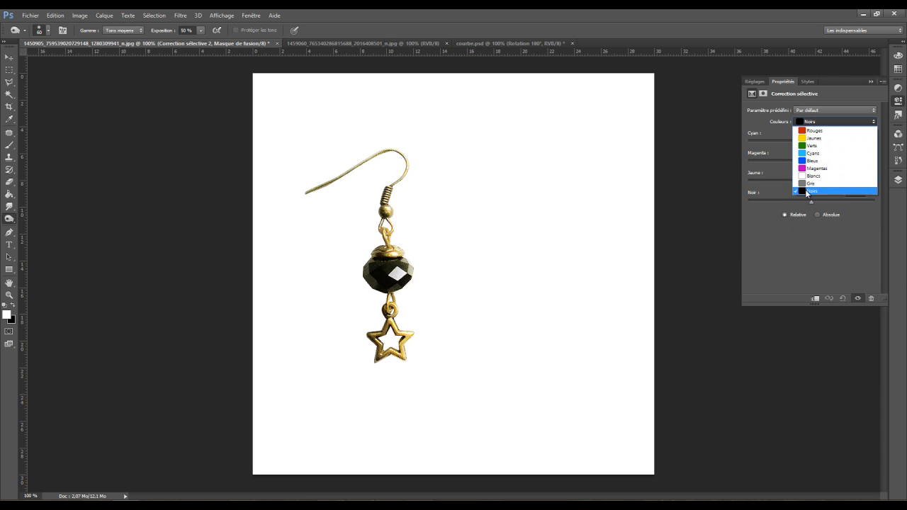
{"action": "left_click", "coordinate": [808, 184]}
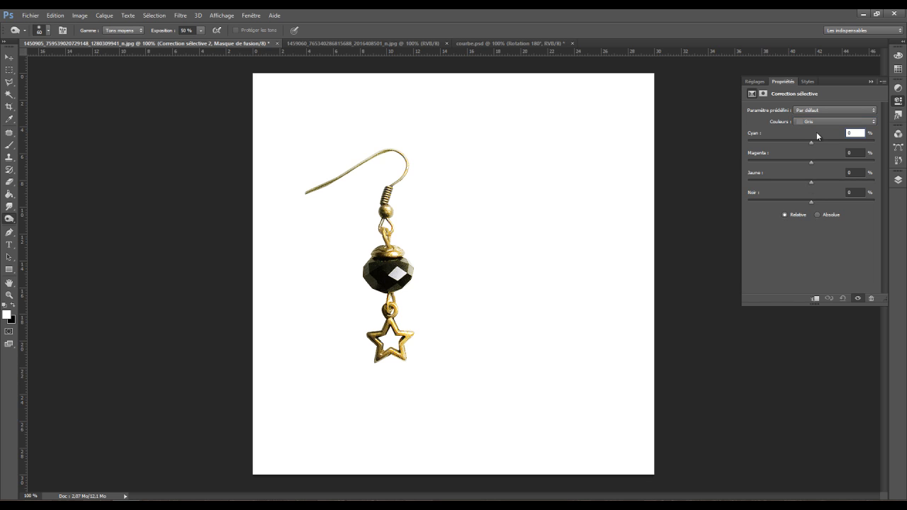
{"action": "left_click", "coordinate": [856, 174]}
{"action": "type", "text": "-17"}
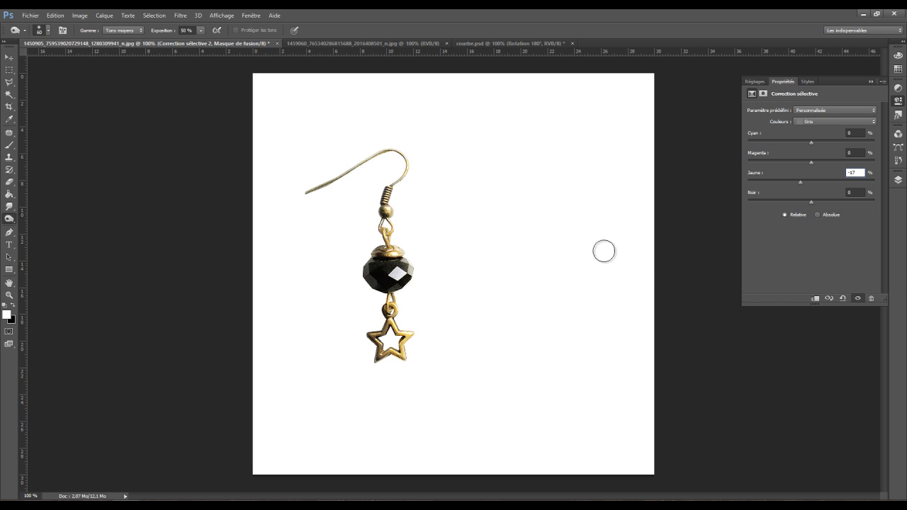
{"action": "key", "text": "Tab"}
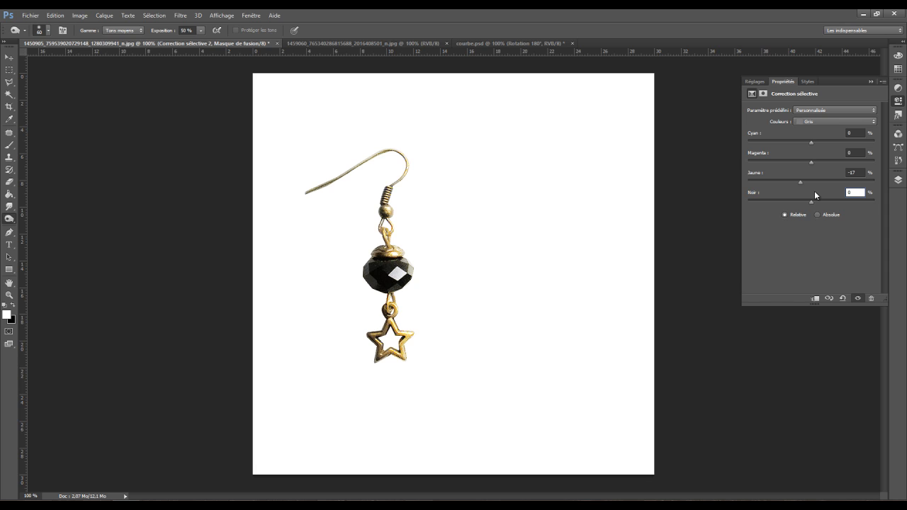
{"action": "type", "text": "5"}
Set the selective correction's Noirs to Cyan 5%, Magenta 10%, Jaune 2% and Noir 15%
{"action": "left_click", "coordinate": [836, 122]}
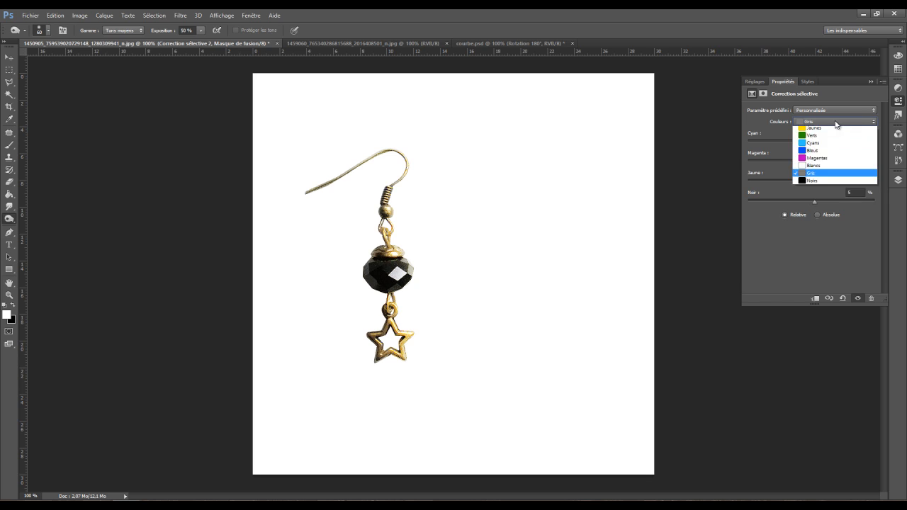
{"action": "left_click", "coordinate": [808, 191]}
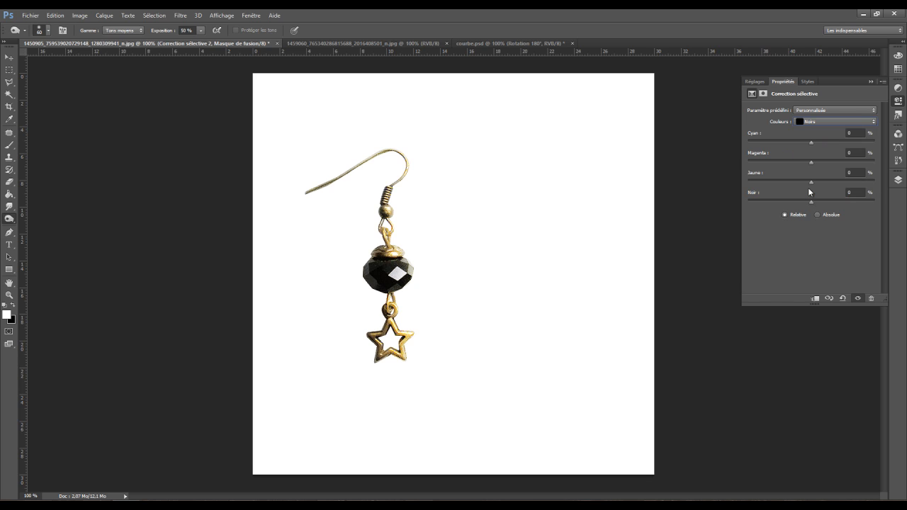
{"action": "left_click", "coordinate": [854, 133]}
{"action": "type", "text": "5"}
{"action": "key", "text": "Tab"}
{"action": "type", "text": "10"}
{"action": "key", "text": "Tab"}
{"action": "type", "text": "2"}
{"action": "key", "text": "Tab"}
{"action": "type", "text": "15"}
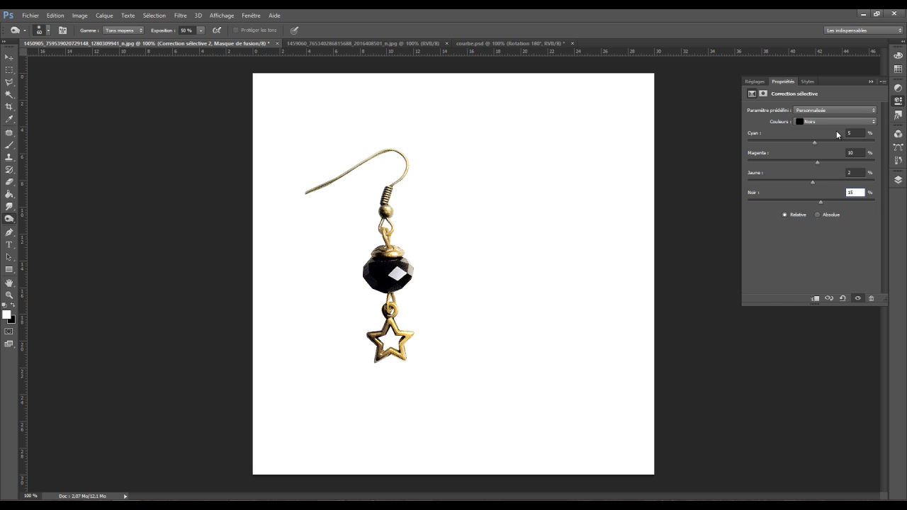
Compare the earring with and without the selective correction and the densité layer
{"action": "left_click", "coordinate": [898, 179]}
{"action": "left_click", "coordinate": [763, 228]}
{"action": "left_click", "coordinate": [763, 227]}
{"action": "left_click", "coordinate": [762, 227]}
{"action": "left_click", "coordinate": [762, 227]}
{"action": "left_click", "coordinate": [763, 228]}
{"action": "left_click", "coordinate": [762, 228]}
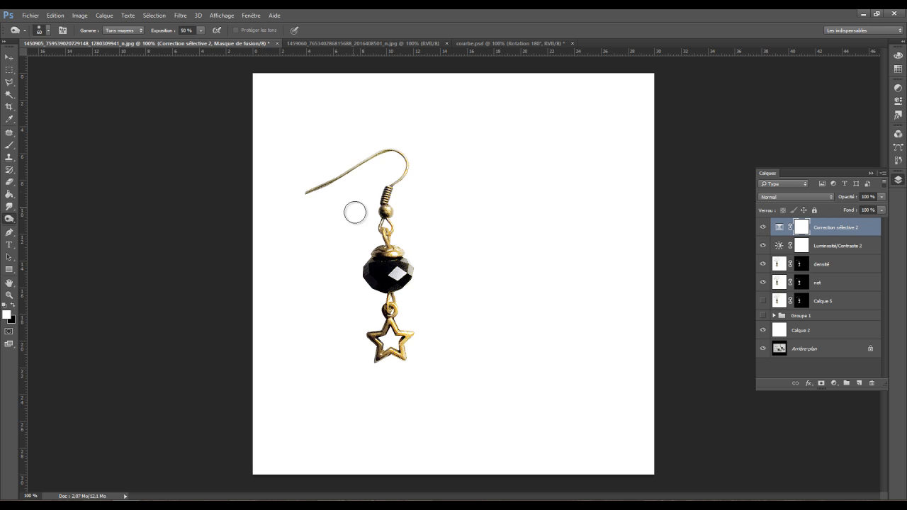
{"action": "left_click", "coordinate": [759, 228]}
{"action": "left_click", "coordinate": [760, 228]}
{"action": "key", "text": "ctrl+minus"}
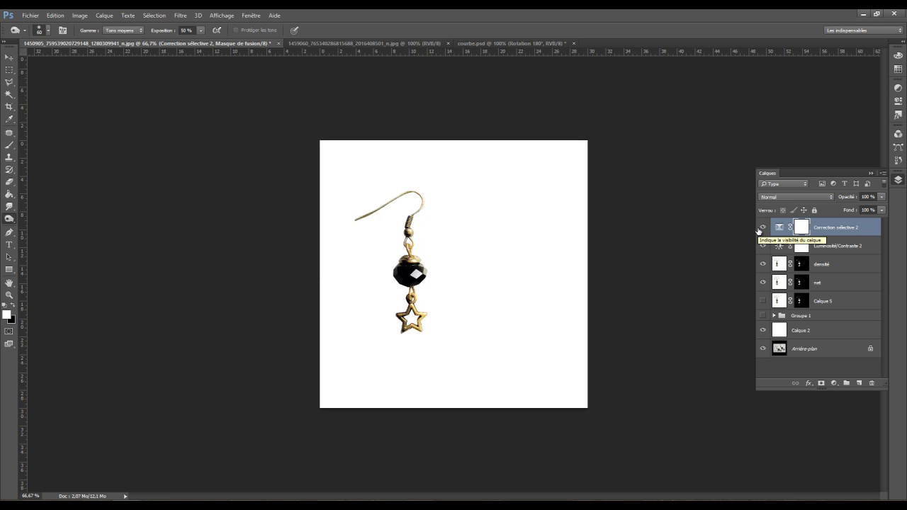
{"action": "left_click", "coordinate": [762, 263]}
{"action": "left_click", "coordinate": [763, 263]}
{"action": "left_click", "coordinate": [763, 263]}
{"action": "left_click", "coordinate": [763, 263]}
Lighten the black bead on the densité layer using the Dodge tool with a 100 px brush, and compare before and after
{"action": "left_click", "coordinate": [780, 264]}
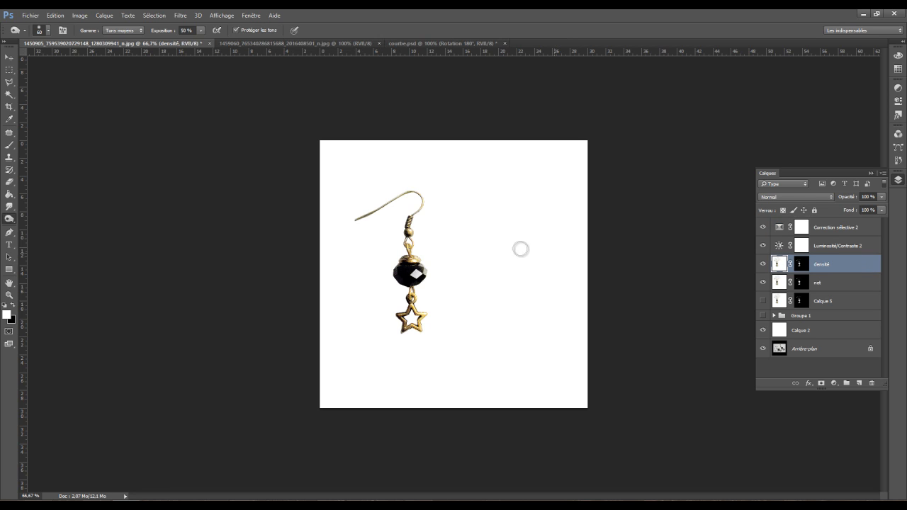
{"action": "left_click", "coordinate": [10, 220]}
{"action": "left_click", "coordinate": [38, 217]}
{"action": "right_click", "coordinate": [409, 268]}
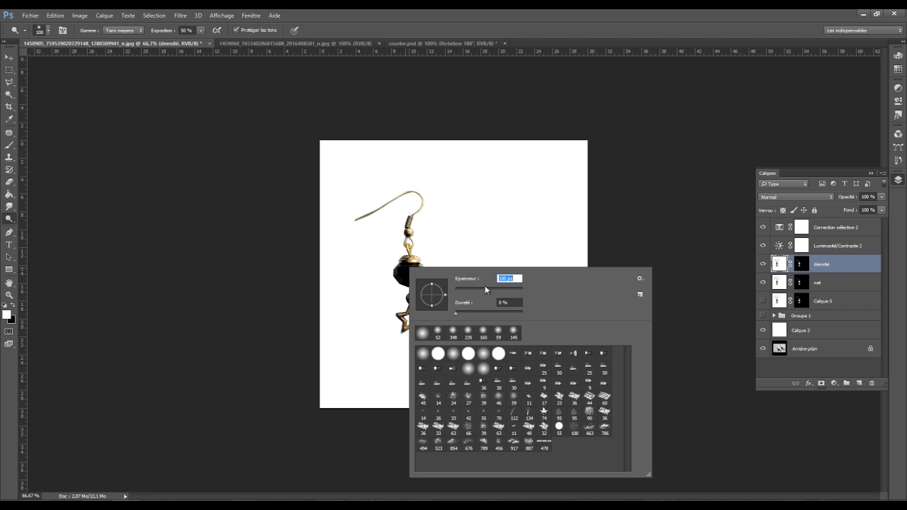
{"action": "left_click", "coordinate": [408, 272]}
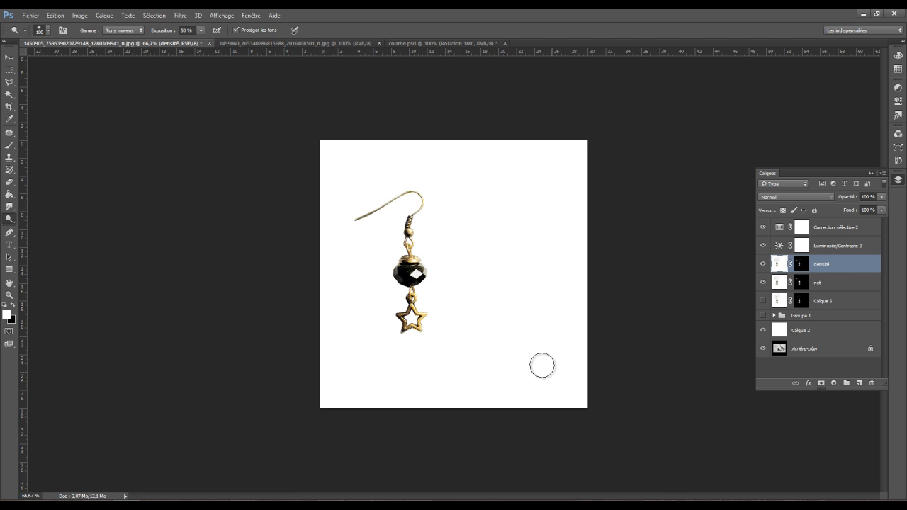
{"action": "key", "text": "ctrl+1"}
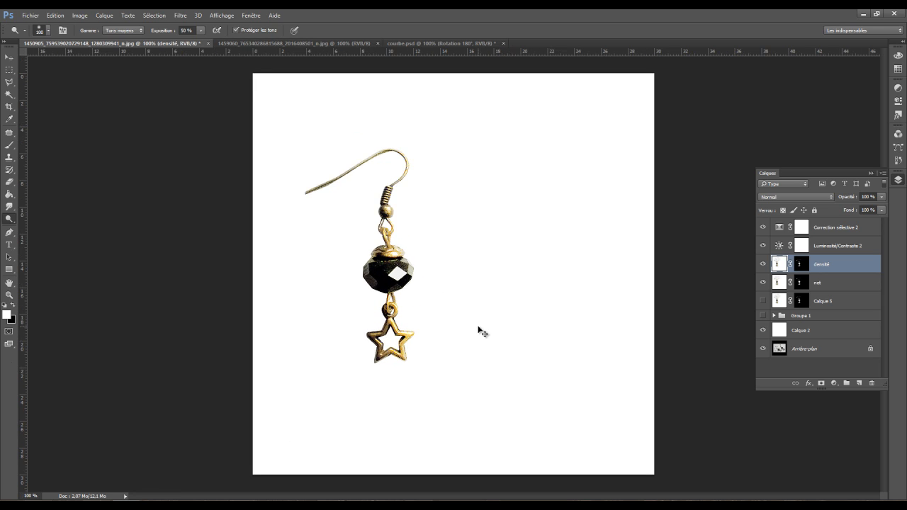
{"action": "left_click", "coordinate": [762, 264]}
{"action": "left_click", "coordinate": [763, 264]}
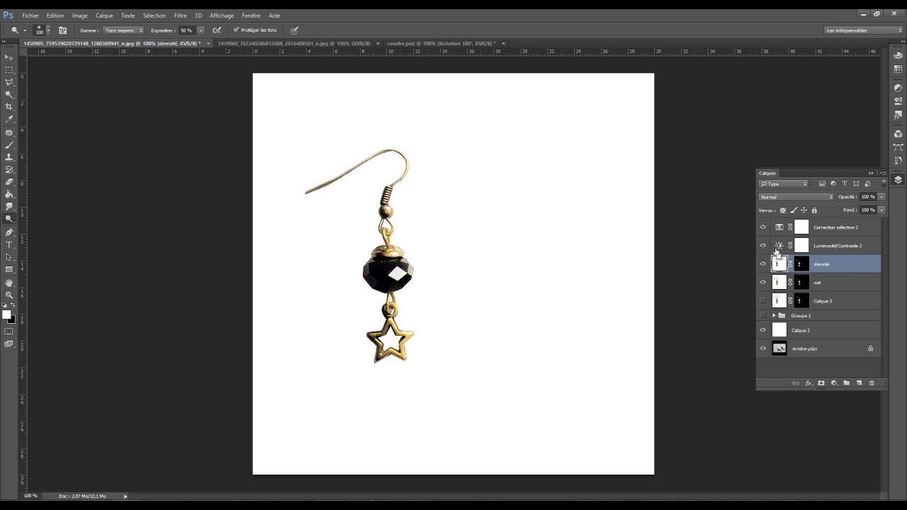
Paint black over the bead on densité's layer mask with a 59 px brush at 22% opacity
{"action": "left_click", "coordinate": [798, 264]}
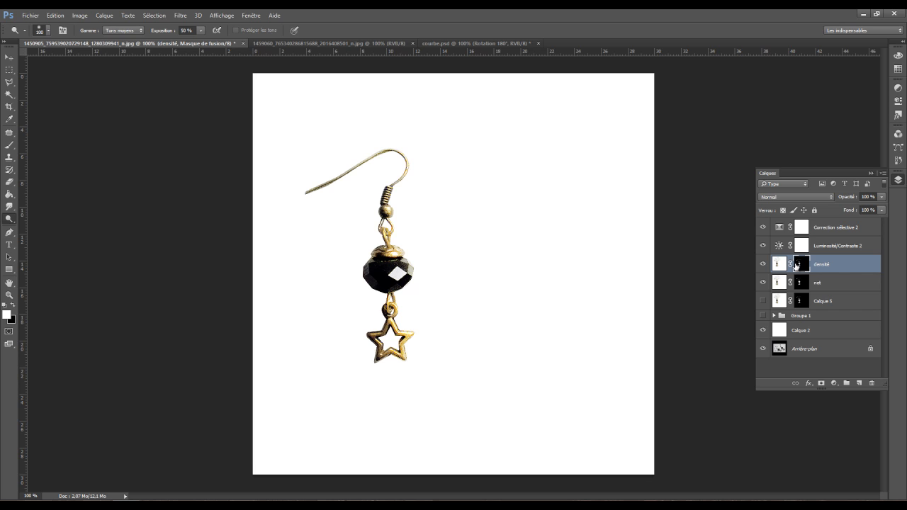
{"action": "left_click", "coordinate": [9, 144]}
{"action": "left_click", "coordinate": [202, 31]}
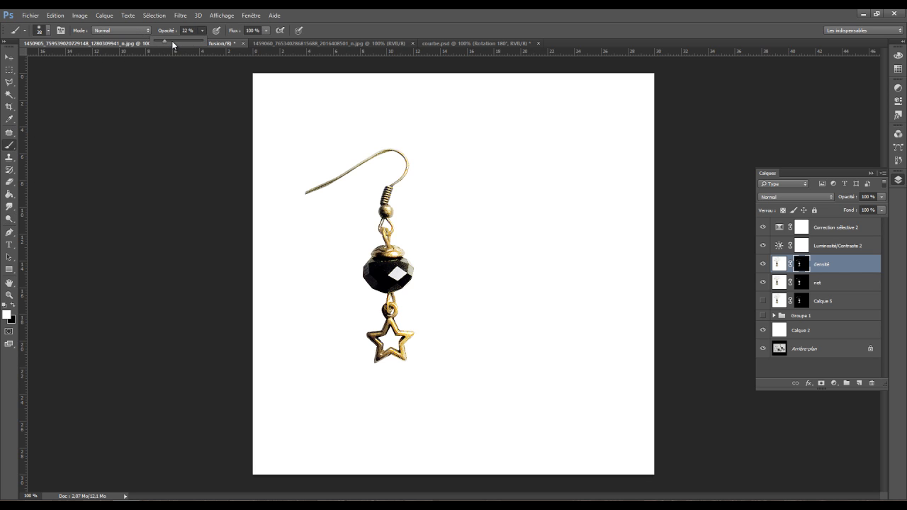
{"action": "right_click", "coordinate": [309, 204]}
{"action": "left_click", "coordinate": [376, 226]}
{"action": "left_click", "coordinate": [138, 290]}
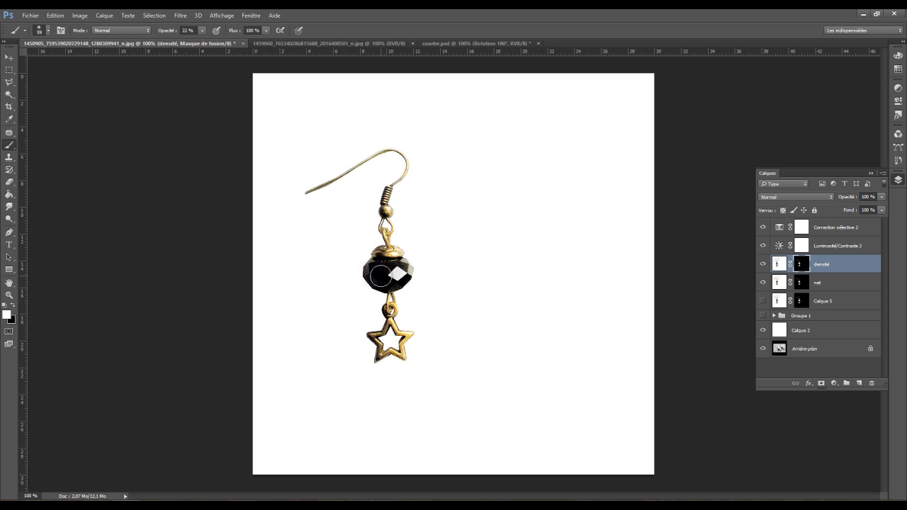
{"action": "key", "text": "x"}
Compare the bead with and without the net layer, and paint black over it on net's mask at 22% opacity
{"action": "left_click", "coordinate": [763, 284]}
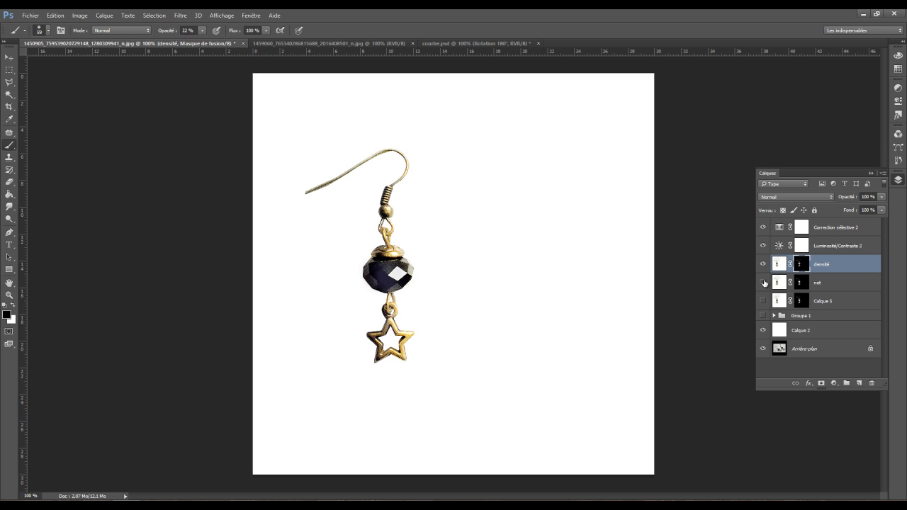
{"action": "left_click", "coordinate": [763, 282]}
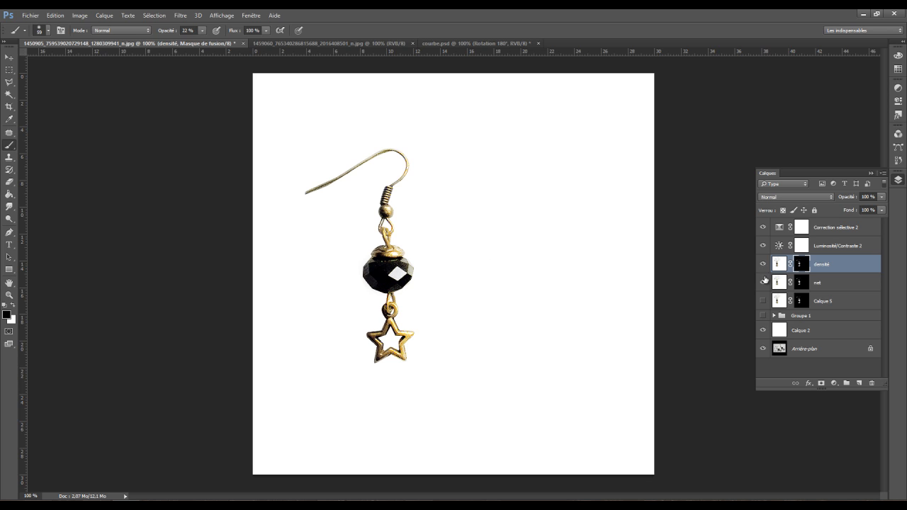
{"action": "left_click", "coordinate": [764, 282]}
{"action": "left_click", "coordinate": [764, 283]}
{"action": "left_click", "coordinate": [774, 284]}
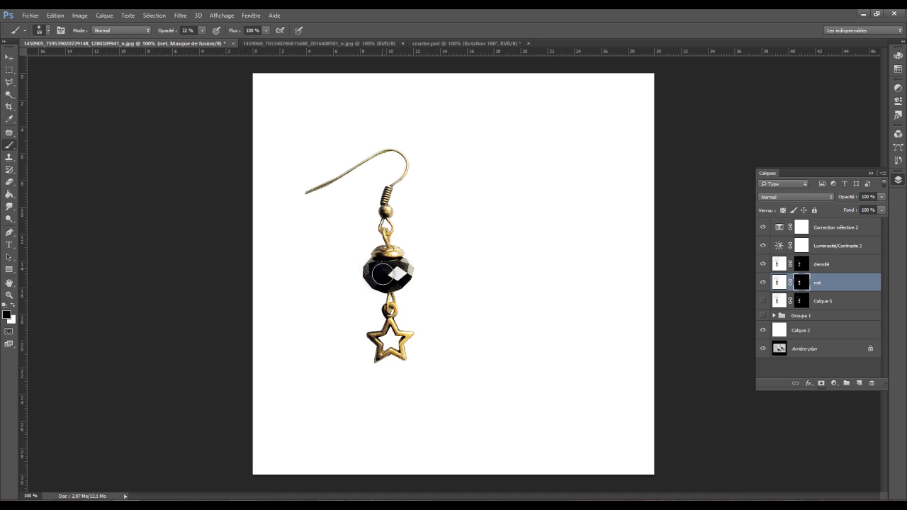
{"action": "left_click_drag", "start_coordinate": [385, 275], "coordinate": [385, 277]}
{"action": "key", "text": "ctrl+minus"}
{"action": "key", "text": "ctrl+minus"}
{"action": "key", "text": "ctrl+plus"}
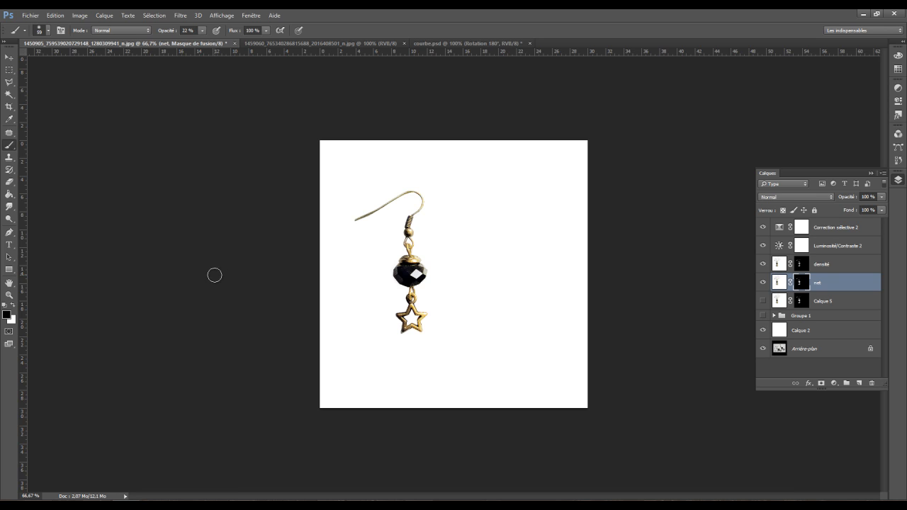
Add a Teinte/Saturation adjustment layer above Correction sélective 2 with saturation 16 and luminosity 16
{"action": "left_click", "coordinate": [841, 227]}
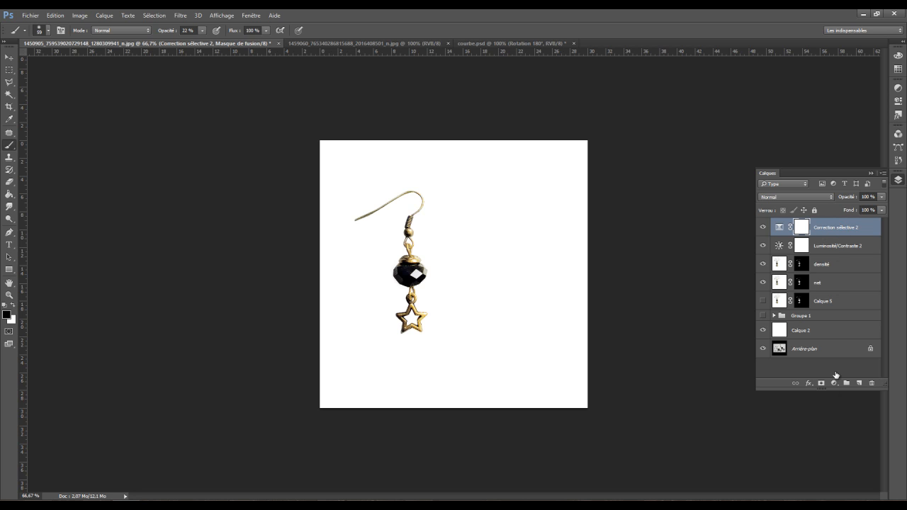
{"action": "left_click", "coordinate": [834, 384]}
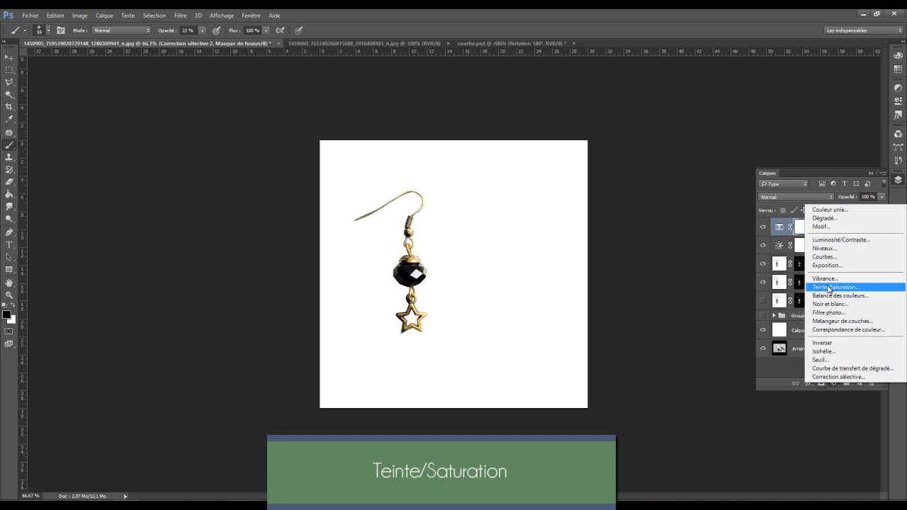
{"action": "left_click", "coordinate": [828, 286]}
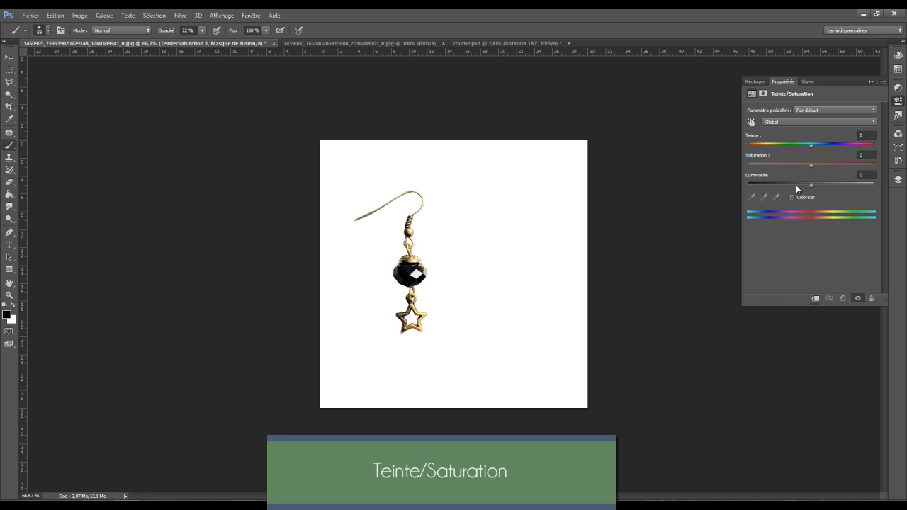
{"action": "left_click", "coordinate": [866, 156]}
{"action": "type", "text": "16"}
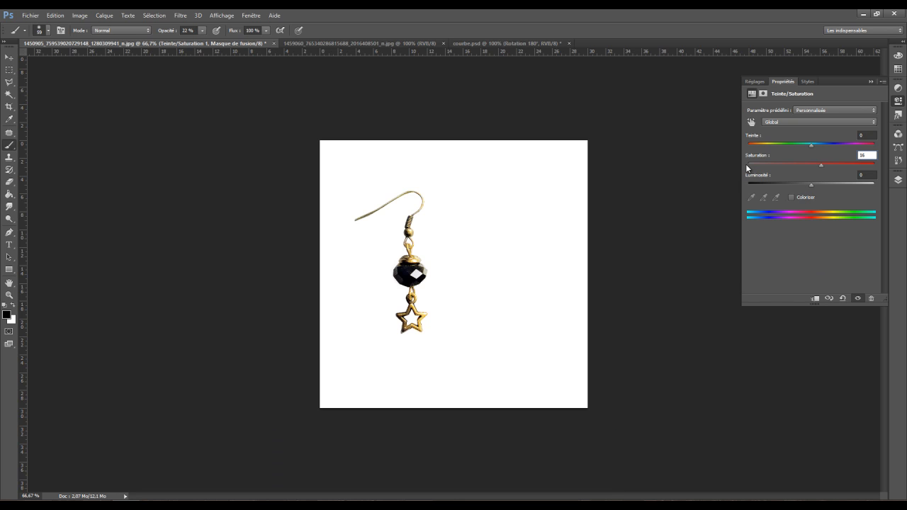
{"action": "key", "text": "Tab"}
{"action": "type", "text": "16"}
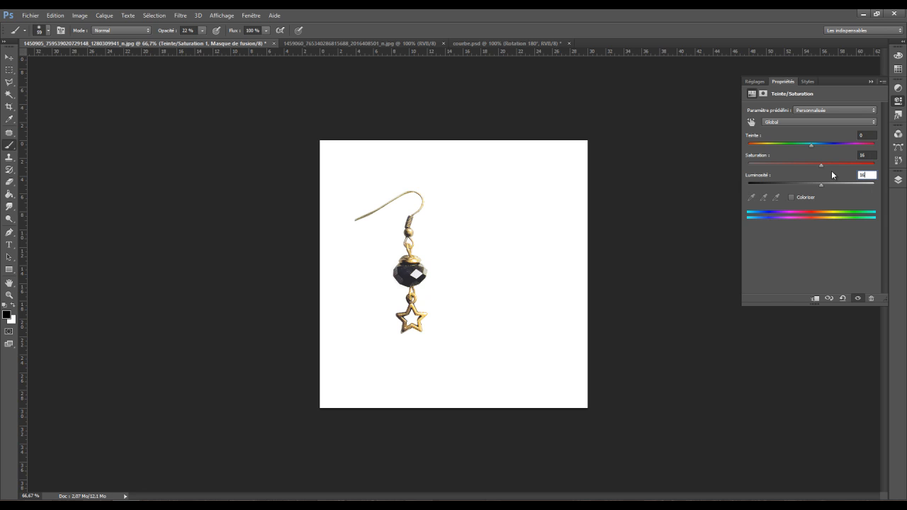
Reduce the Teinte/Saturation 1 layer's opacity to 41% and compare the earring with and without it
{"action": "left_click", "coordinate": [898, 180]}
{"action": "left_click", "coordinate": [882, 197]}
{"action": "left_click_drag", "start_coordinate": [866, 209], "coordinate": [863, 208]}
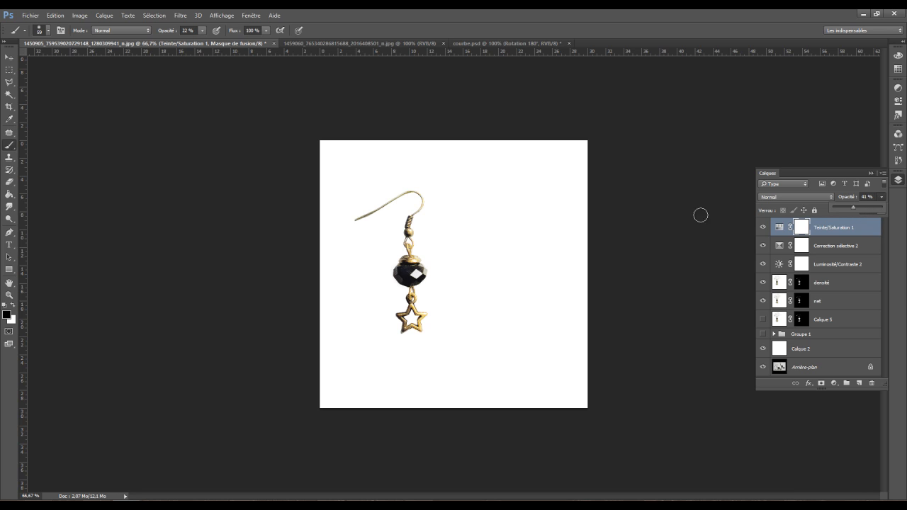
{"action": "left_click", "coordinate": [763, 229]}
{"action": "left_click", "coordinate": [762, 228]}
{"action": "left_click", "coordinate": [763, 228]}
{"action": "left_click", "coordinate": [763, 228]}
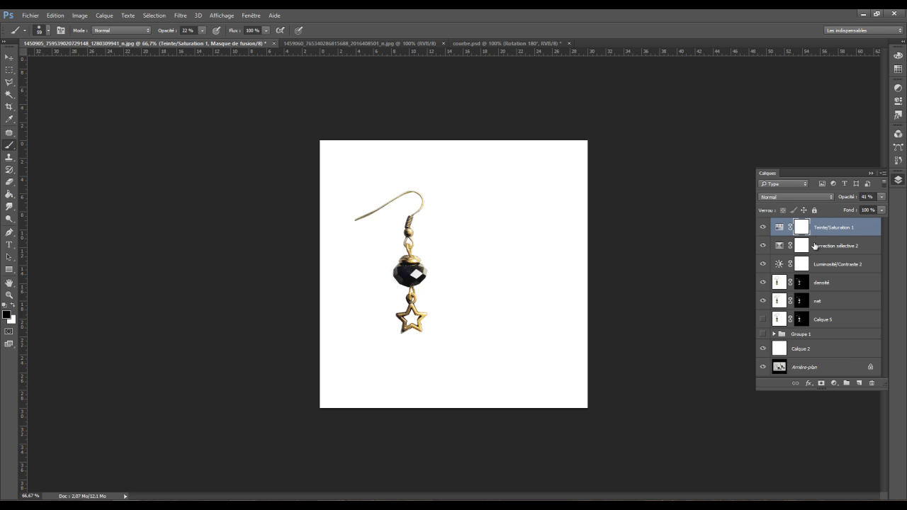
Group all layers from Calque 5 up to Teinte/Saturation 1
{"action": "left_click", "coordinate": [823, 319]}
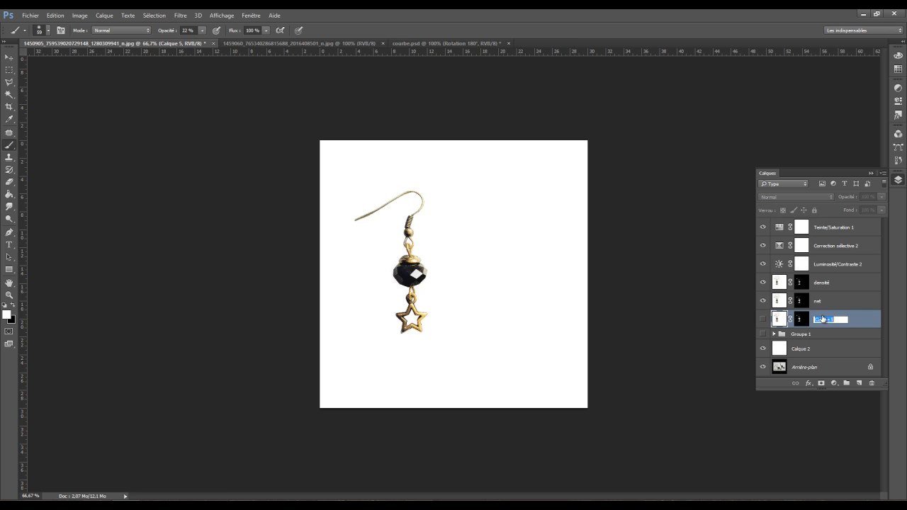
{"action": "left_click", "coordinate": [832, 228], "text": "shift"}
{"action": "key", "text": "ctrl+g"}
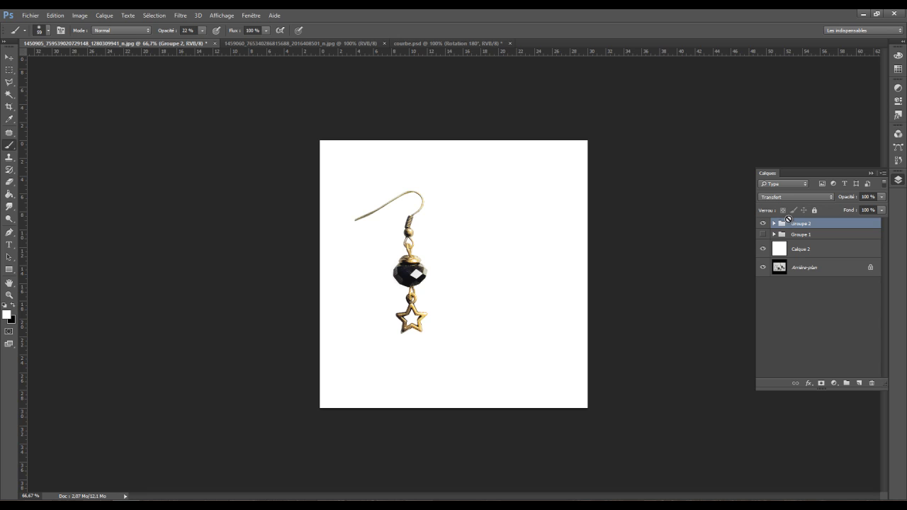
Duplicate the earring group, hide the original group, and merge the copy into a single layer
{"action": "key", "text": "ctrl+j"}
{"action": "left_click", "coordinate": [763, 234]}
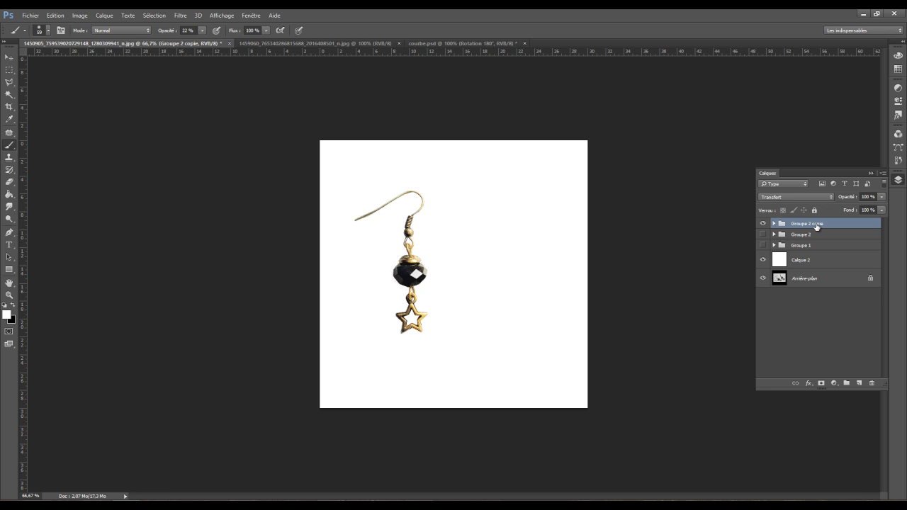
{"action": "key", "text": "ctrl+e"}
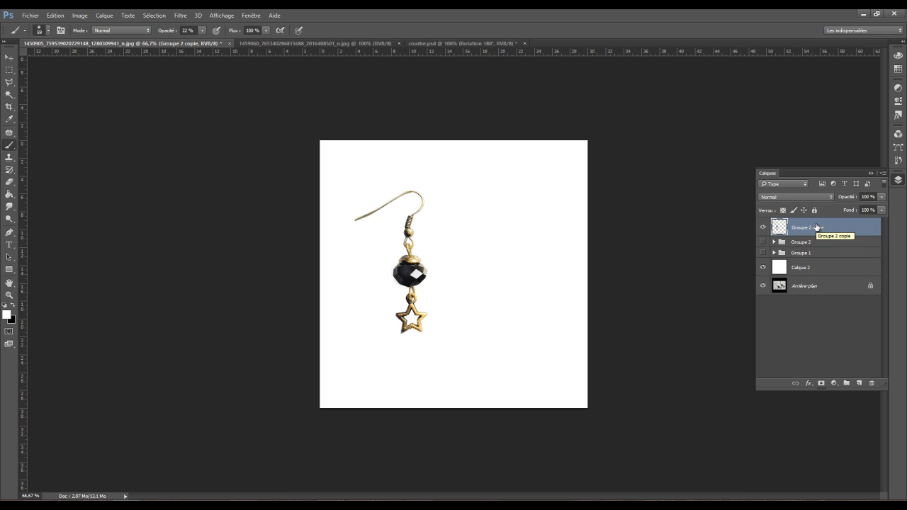
{"action": "key", "text": "ctrl+z"}
{"action": "key", "text": "ctrl+e"}
Place a horizontally flipped duplicate of the merged earring beside the original to form a pair, and merge both layers
{"action": "key", "text": "ctrl+j"}
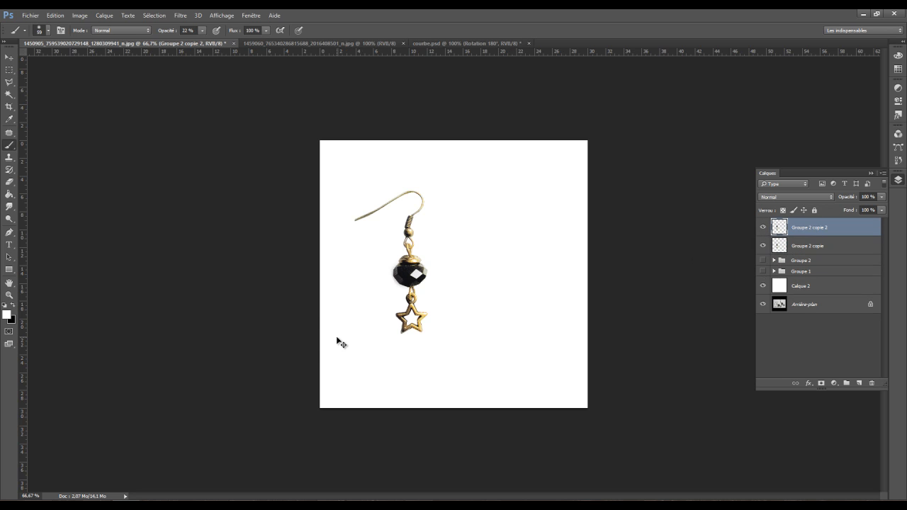
{"action": "key", "text": "ctrl+t"}
{"action": "right_click", "coordinate": [417, 307]}
{"action": "left_click", "coordinate": [448, 427]}
{"action": "left_click_drag", "start_coordinate": [378, 282], "coordinate": [499, 278]}
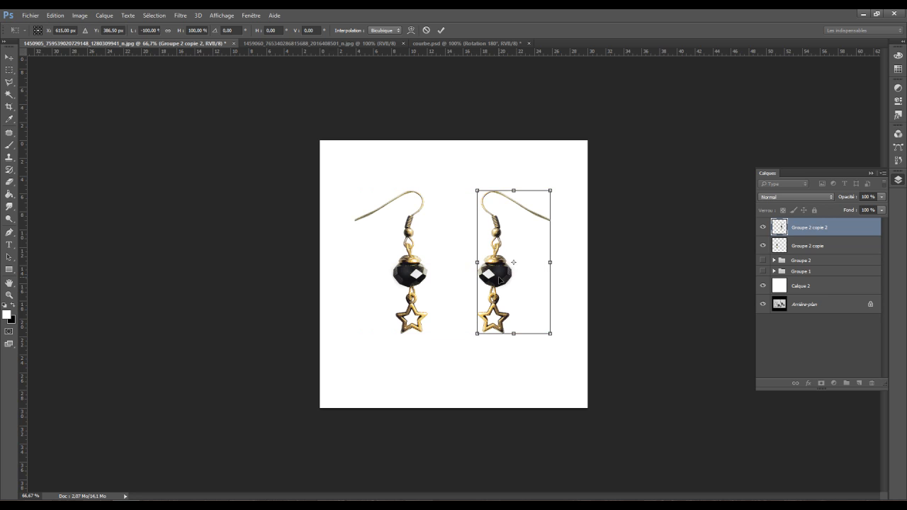
{"action": "key", "text": "Return"}
{"action": "key", "text": "b"}
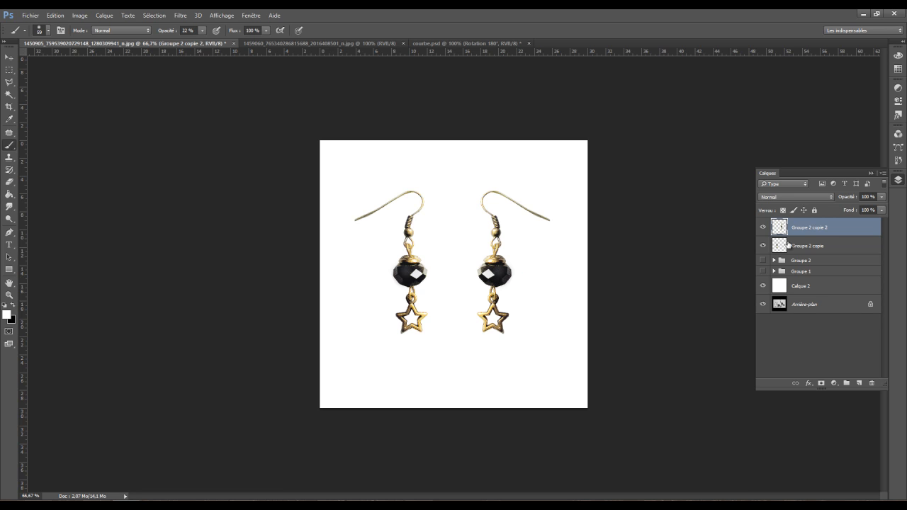
{"action": "key", "text": "ctrl+e"}
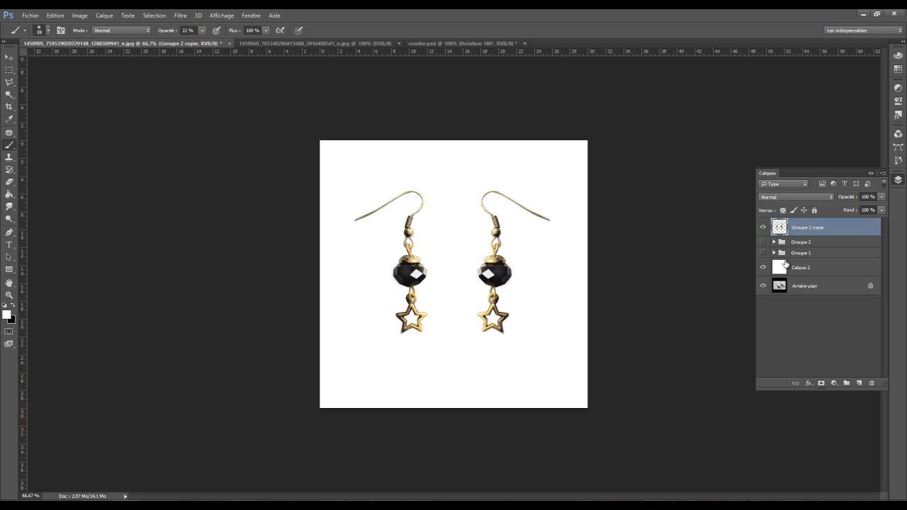
Create a reflection by rotating a duplicate of the earring pair 180°, placing it just below the stars and setting its opacity to 50%
{"action": "key", "text": "ctrl+j"}
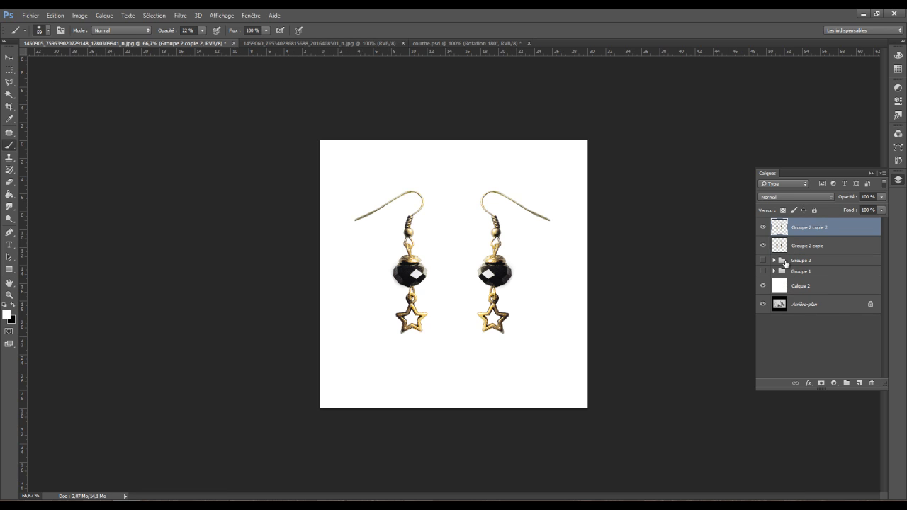
{"action": "key", "text": "ctrl+t"}
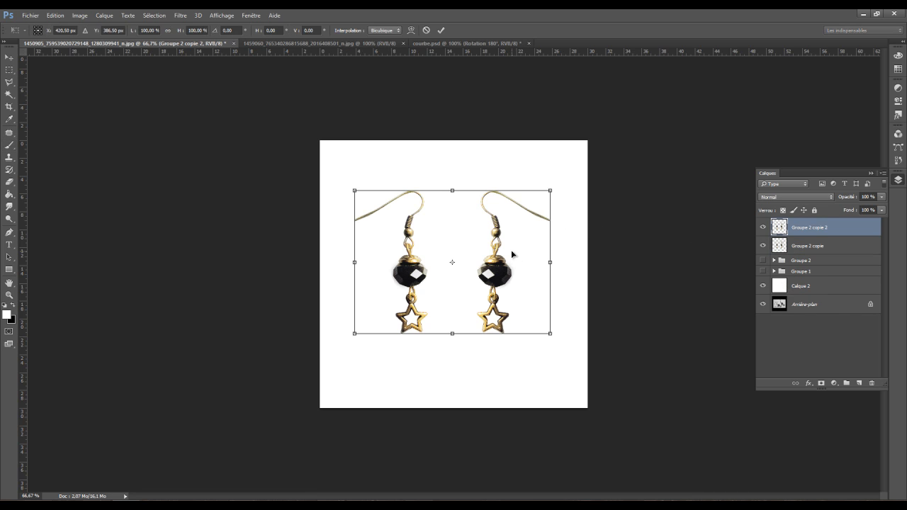
{"action": "right_click", "coordinate": [503, 268]}
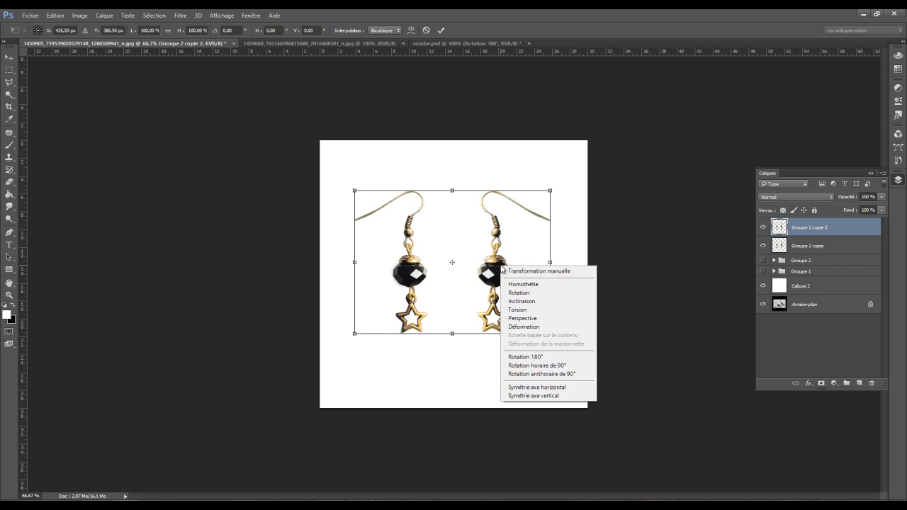
{"action": "left_click", "coordinate": [526, 357]}
{"action": "left_click_drag", "start_coordinate": [500, 210], "coordinate": [499, 357]}
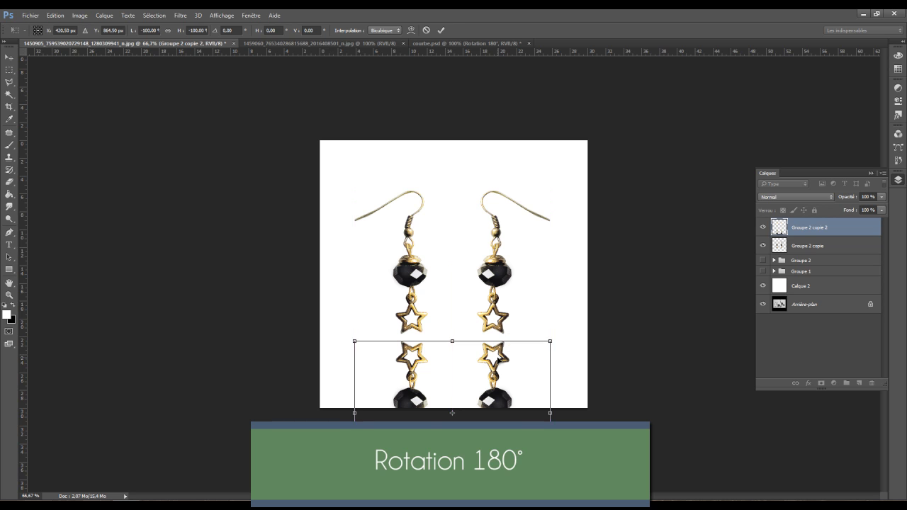
{"action": "key", "text": "Return"}
{"action": "key", "text": "b"}
{"action": "left_click_drag", "start_coordinate": [868, 197], "coordinate": [606, 224]}
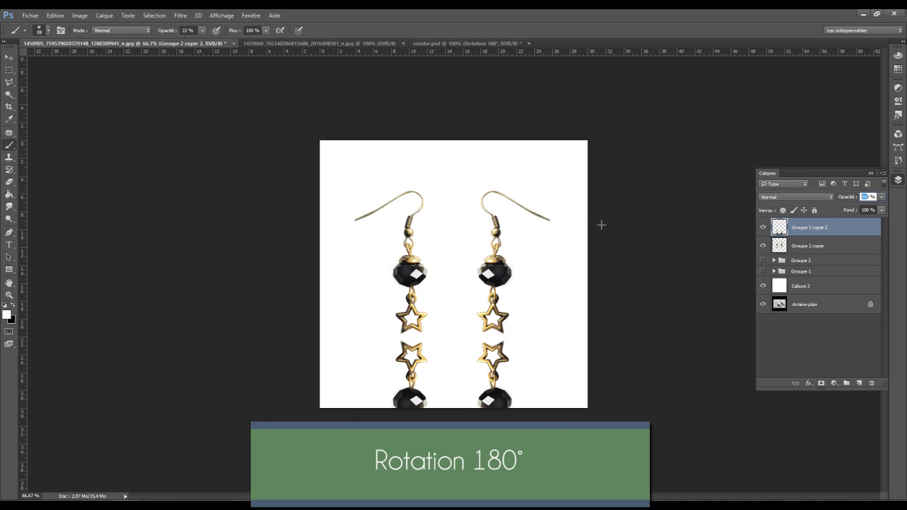
{"action": "type", "text": "5"}
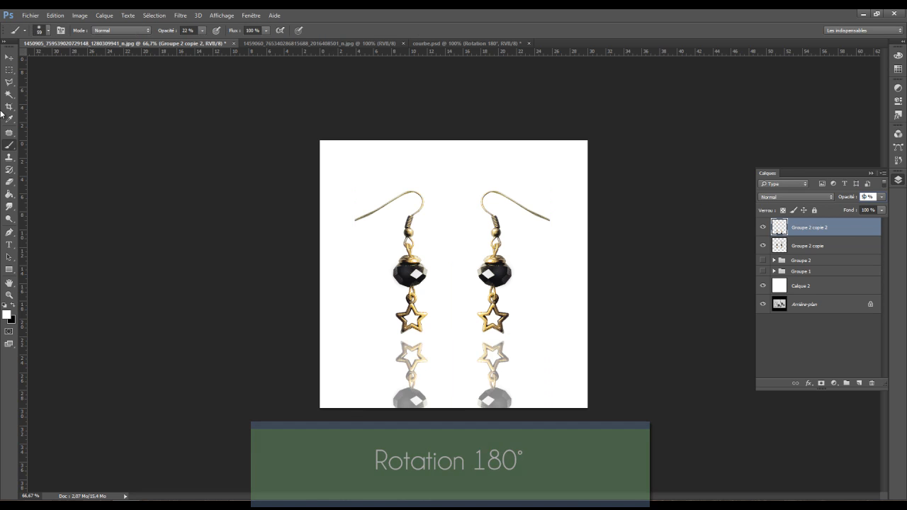
Add a layer mask to the reflection and prepare the Gradient tool with a black-to-transparent gradient
{"action": "right_click", "coordinate": [5, 195]}
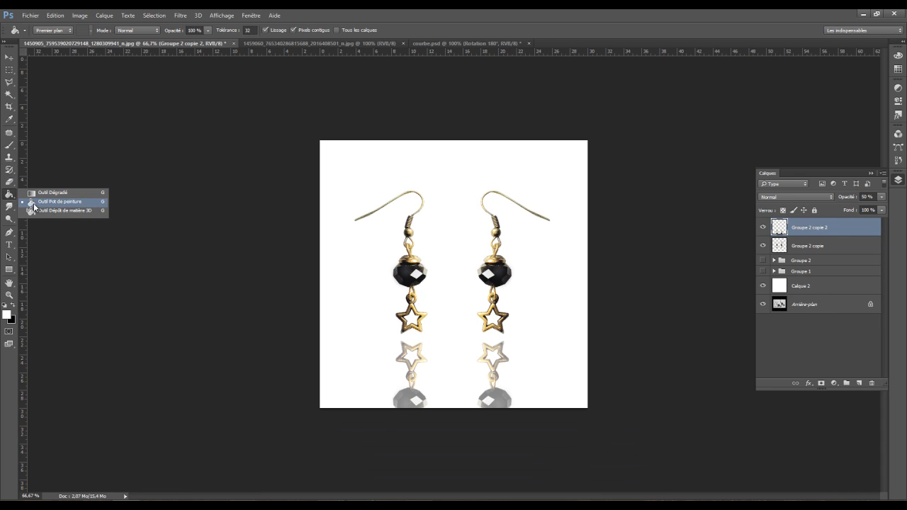
{"action": "left_click", "coordinate": [37, 195]}
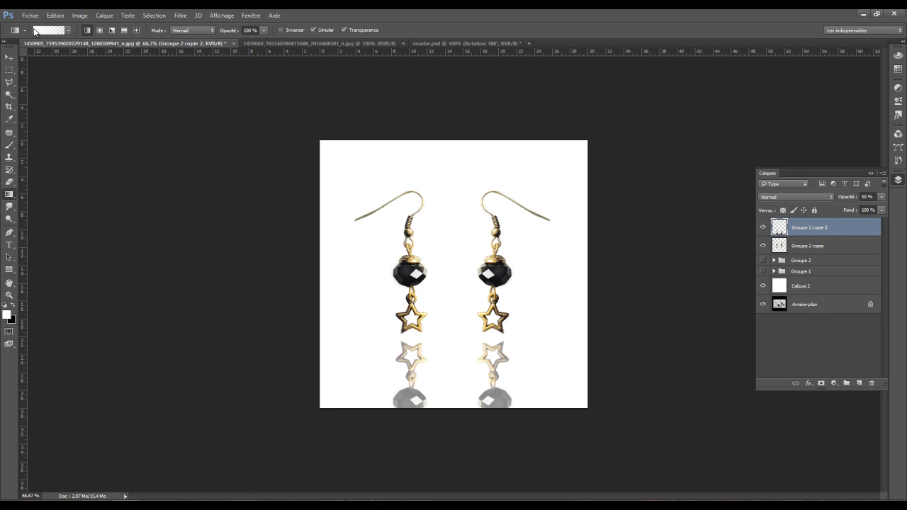
{"action": "left_click", "coordinate": [822, 384]}
{"action": "key", "text": "x"}
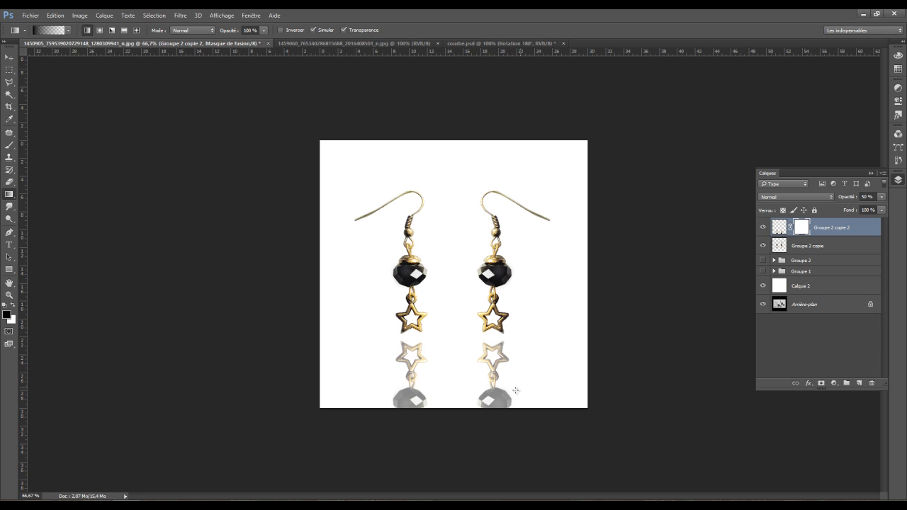
{"action": "right_click", "coordinate": [442, 323]}
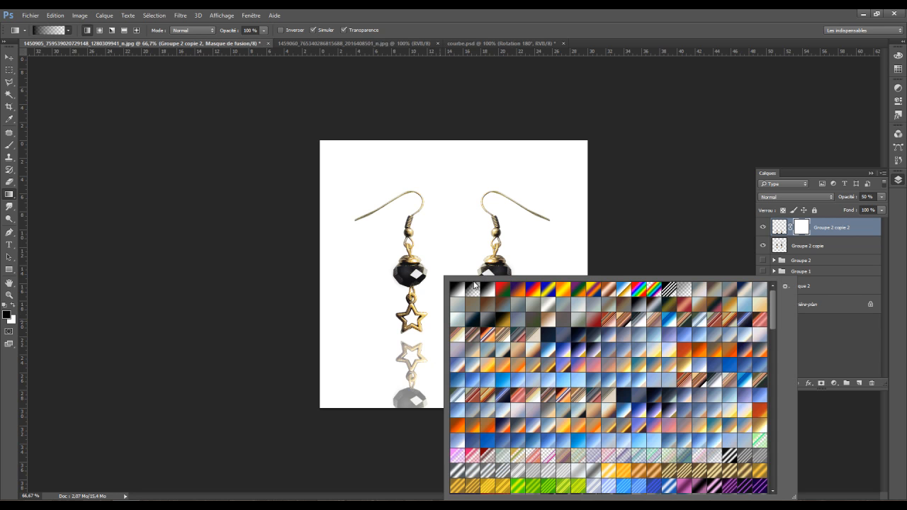
{"action": "left_click", "coordinate": [369, 413]}
{"action": "left_click_drag", "start_coordinate": [449, 420], "coordinate": [446, 190]}
{"action": "key", "text": "ctrl+z"}
{"action": "left_click_drag", "start_coordinate": [448, 307], "coordinate": [448, 273]}
{"action": "key", "text": "ctrl+z"}
{"action": "left_click_drag", "start_coordinate": [454, 412], "coordinate": [453, 336]}
{"action": "key", "text": "ctrl+z"}
{"action": "left_click_drag", "start_coordinate": [446, 407], "coordinate": [451, 312]}
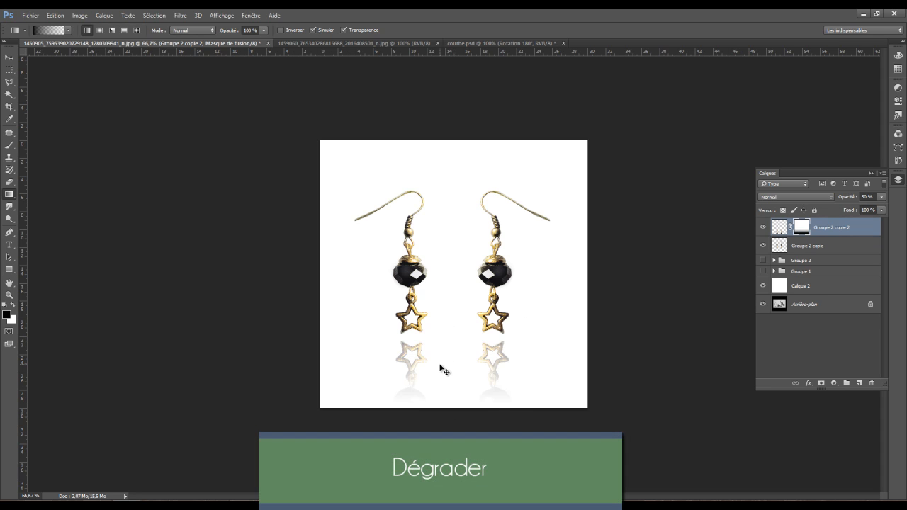
{"action": "key", "text": "ctrl+z"}
Fade the reflection with a linear gradient on its mask, running from below the canvas up to just above the black beads
{"action": "left_click_drag", "start_coordinate": [443, 439], "coordinate": [455, 241]}
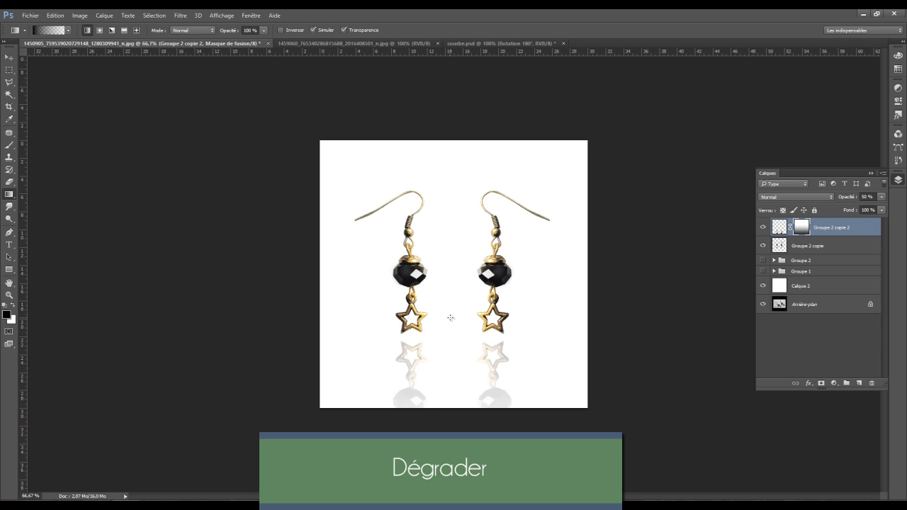
{"action": "left_click", "coordinate": [9, 69]}
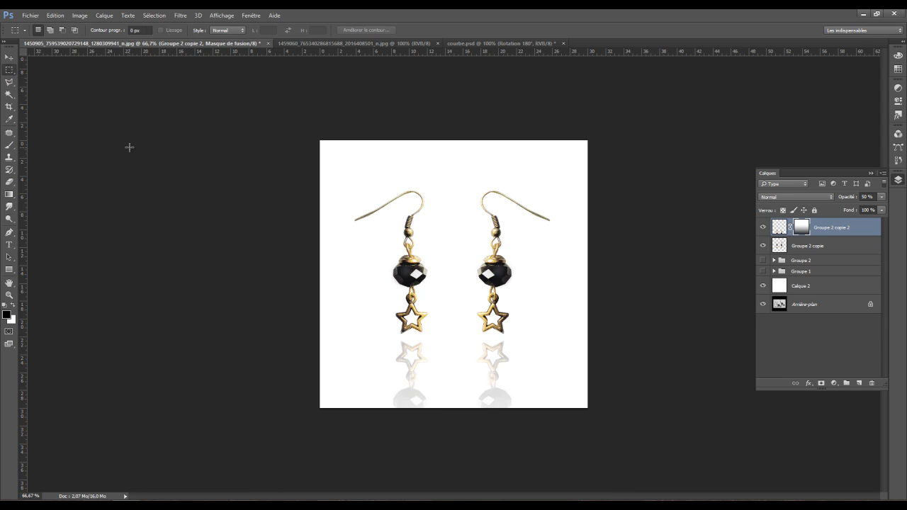